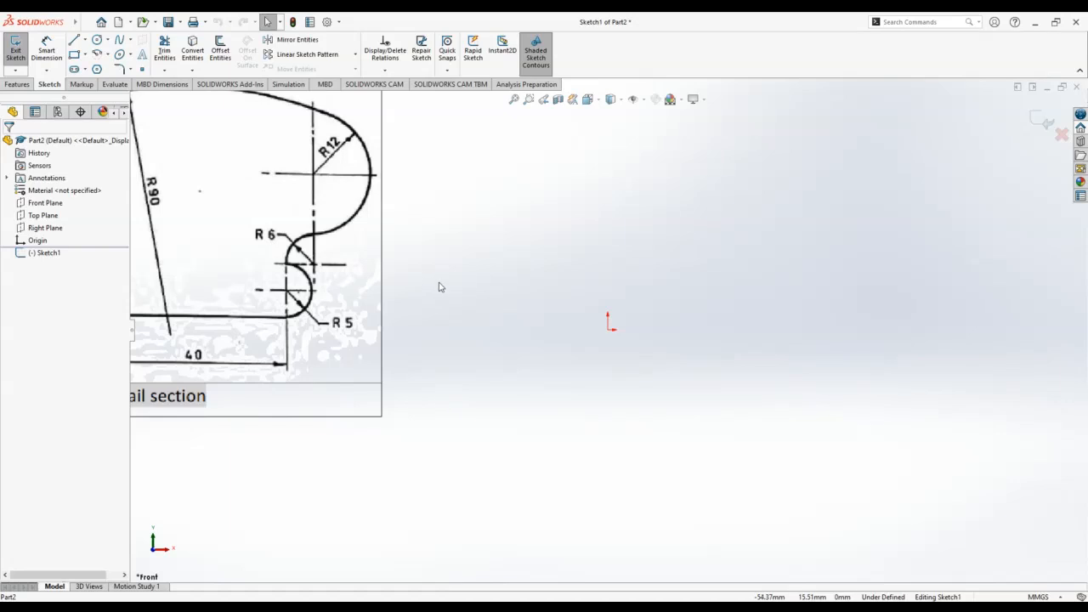
Step: Place three sketch points: one on the origin, one at about (-9.5, 21.1) mm and one at about (13.2, 73.5) mm
scroll(439, 286, up, 3)
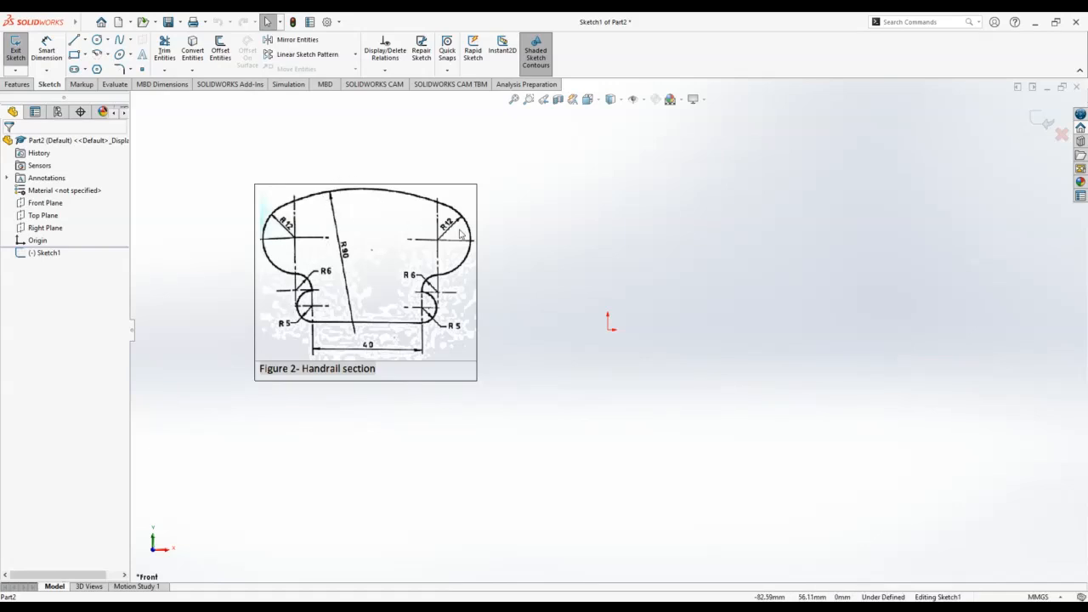
click(143, 70)
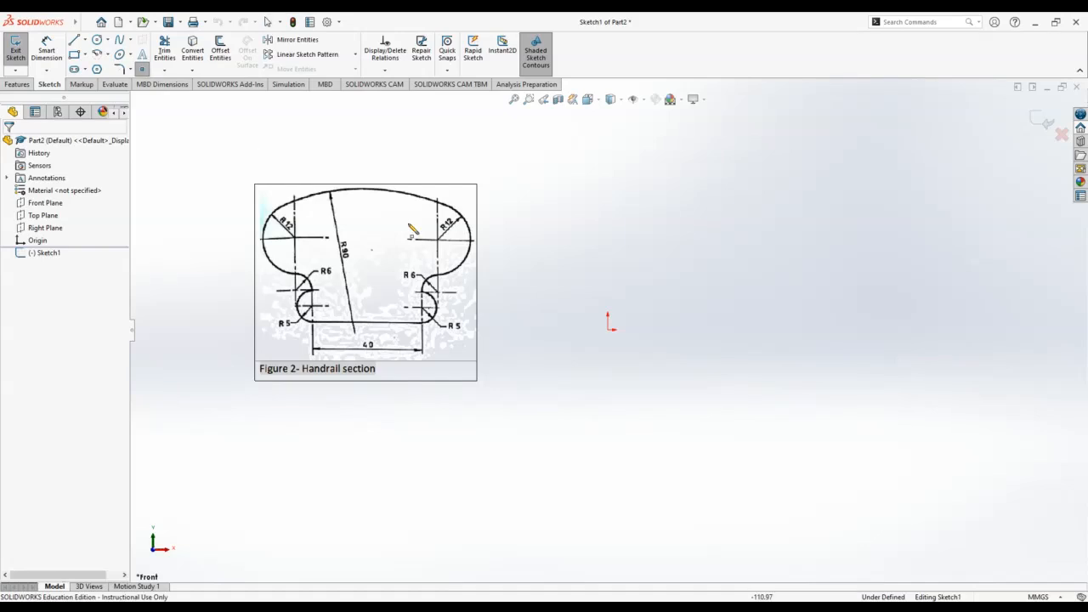
click(607, 328)
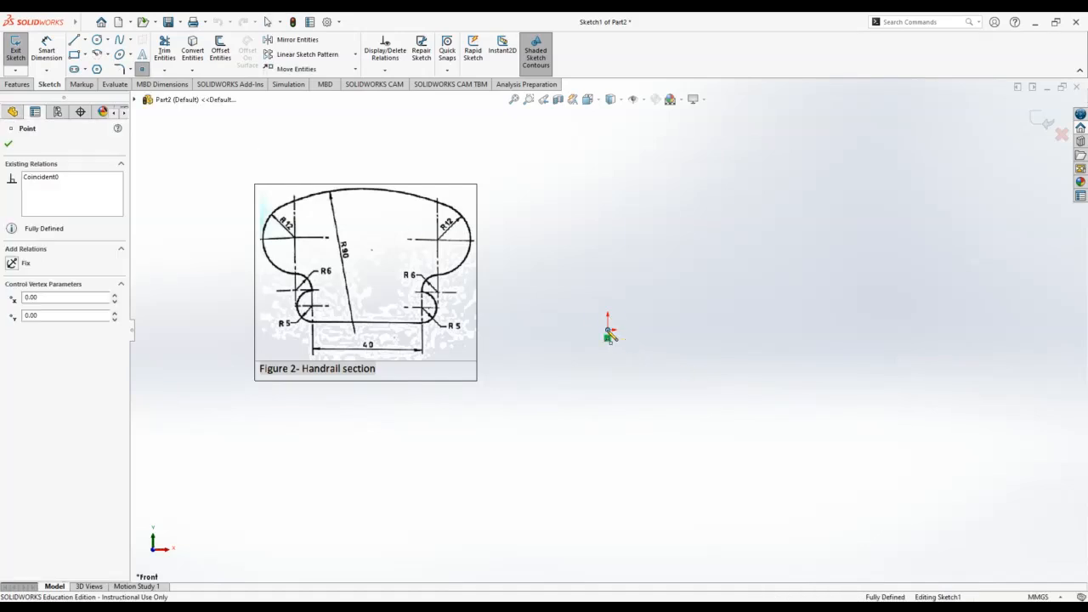
click(591, 292)
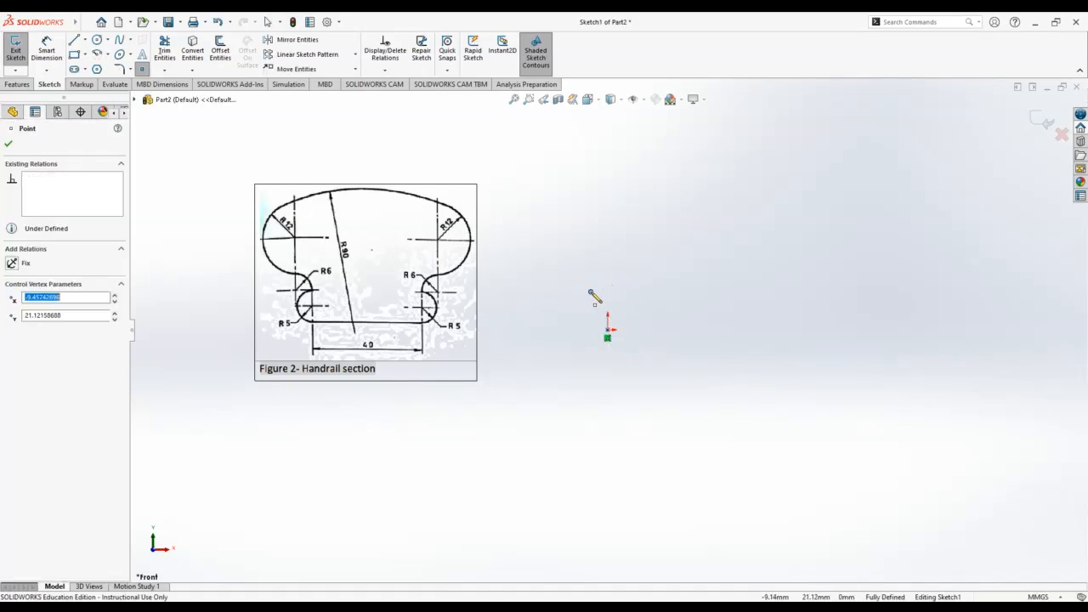
click(632, 197)
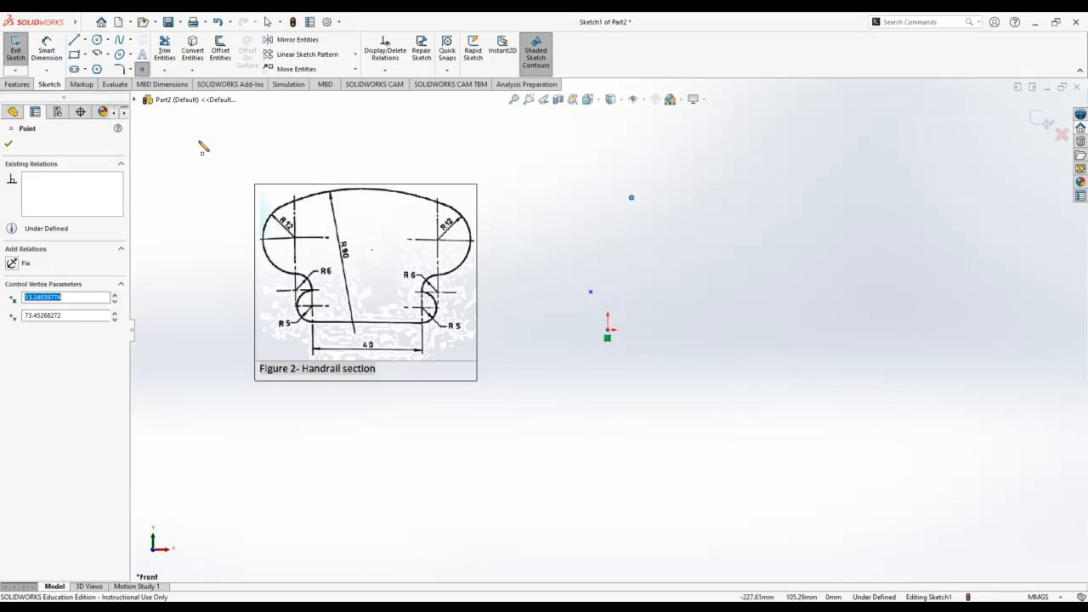
key(Escape)
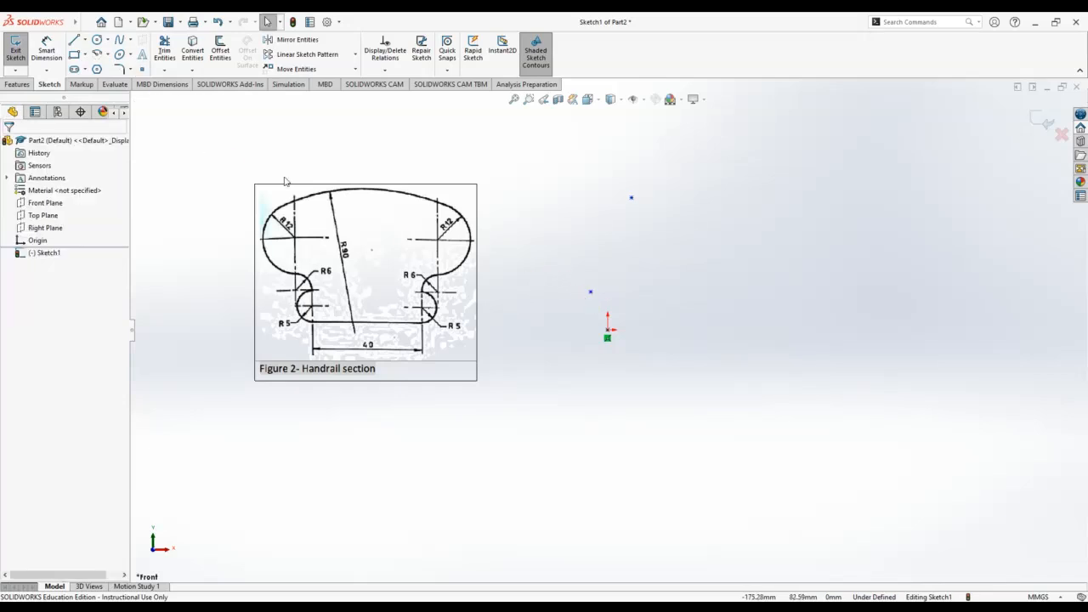
Step: Add a Vertical relation between the two free points above the origin
click(590, 293)
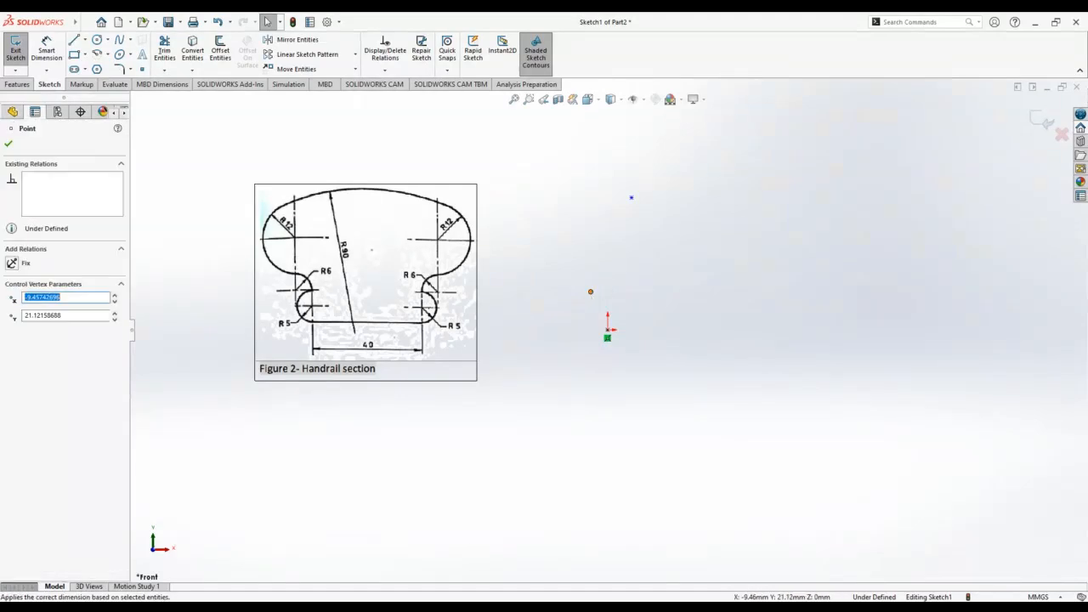
ctrl+click(631, 199)
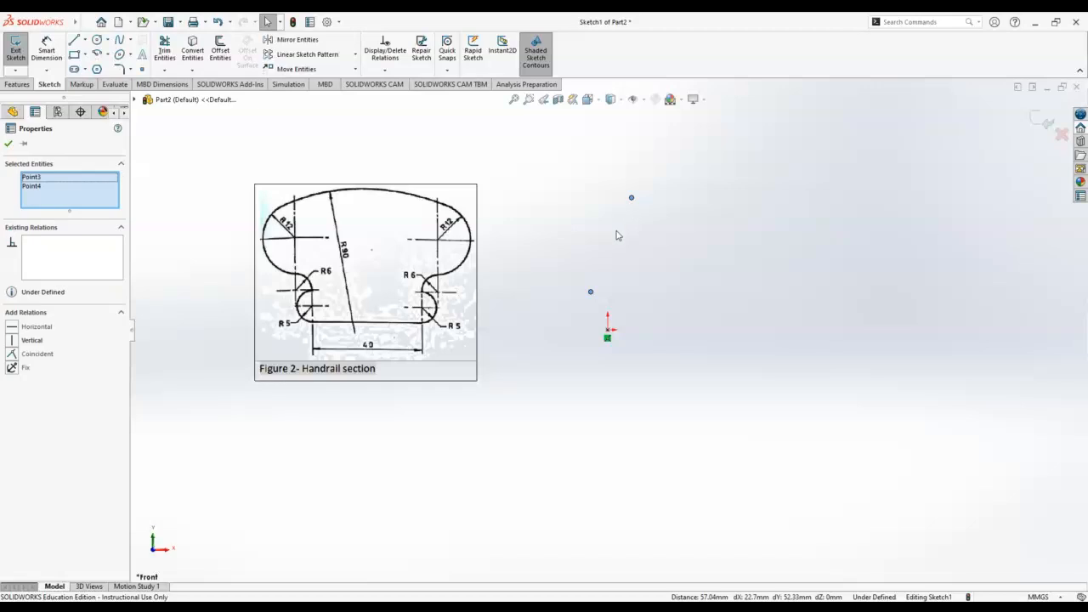
click(12, 340)
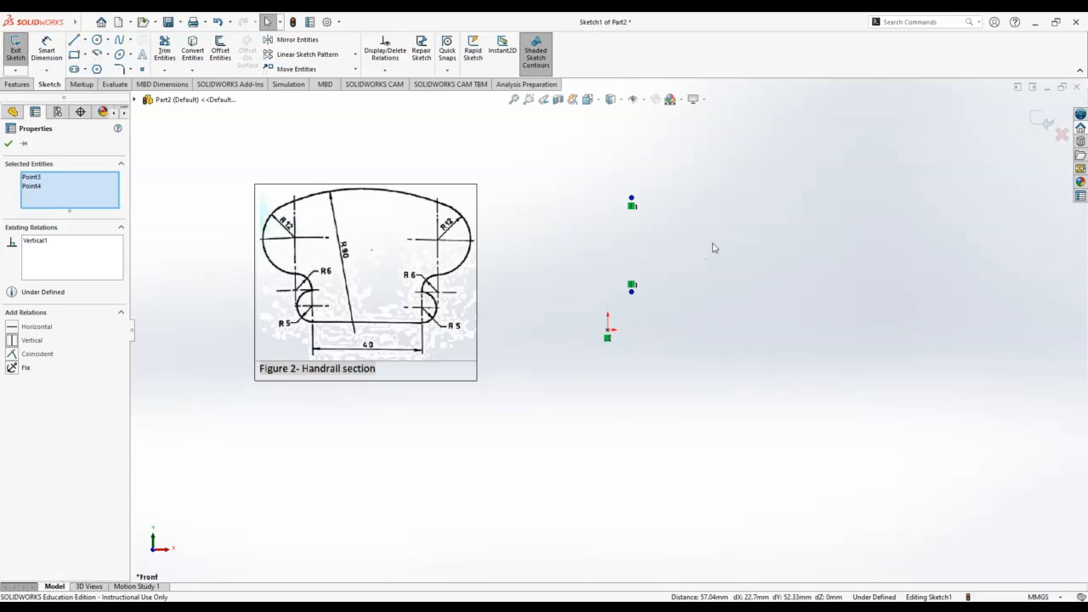
click(8, 145)
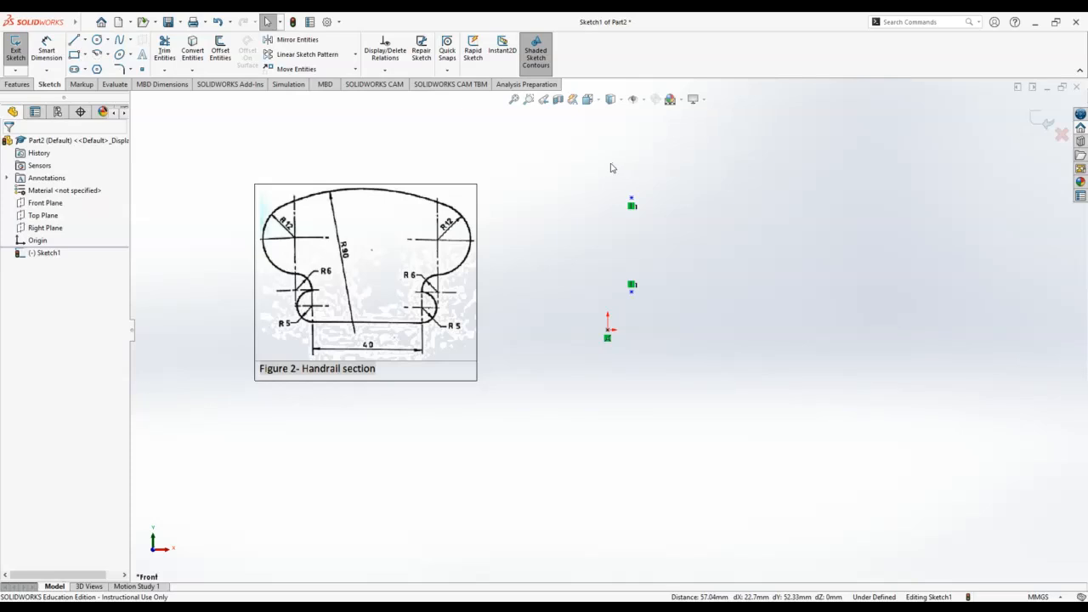
Step: Move the two vertically aligned points together to about 11 mm left of the origin
drag(611, 168, 685, 328)
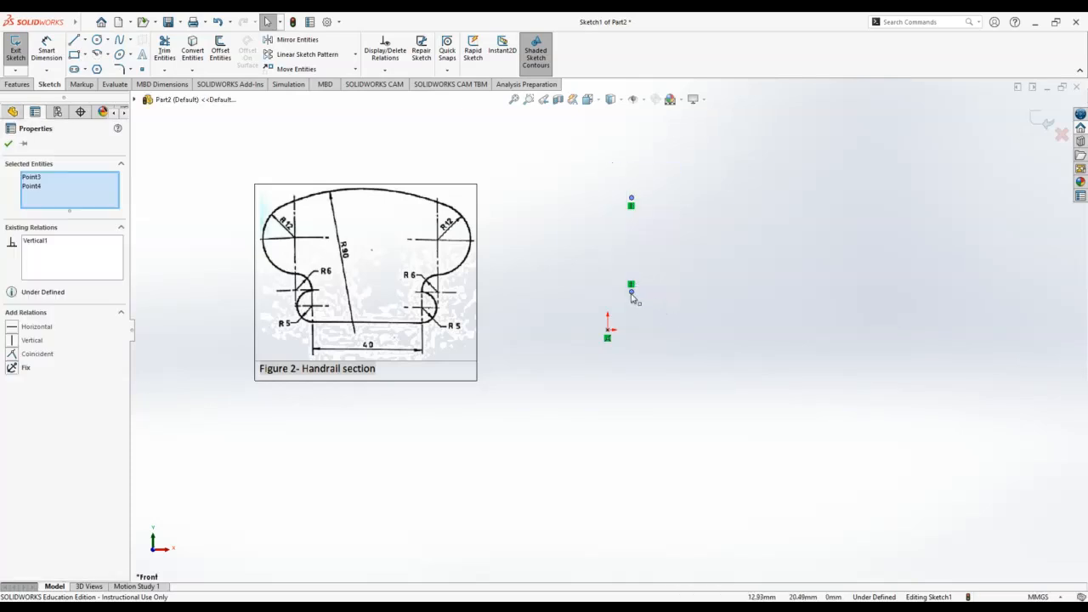
drag(632, 293, 589, 294)
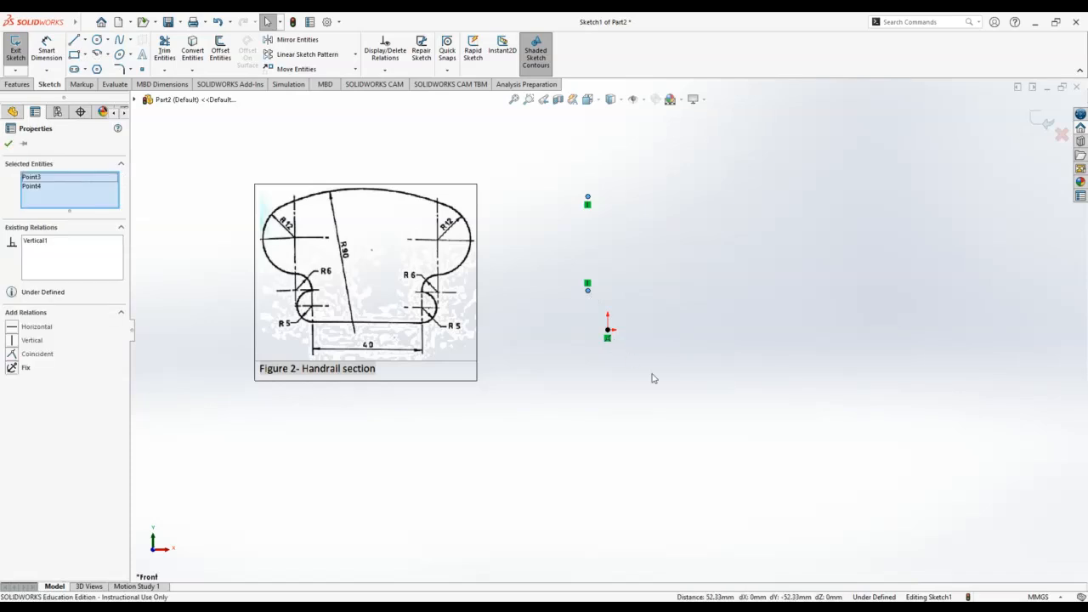
click(8, 144)
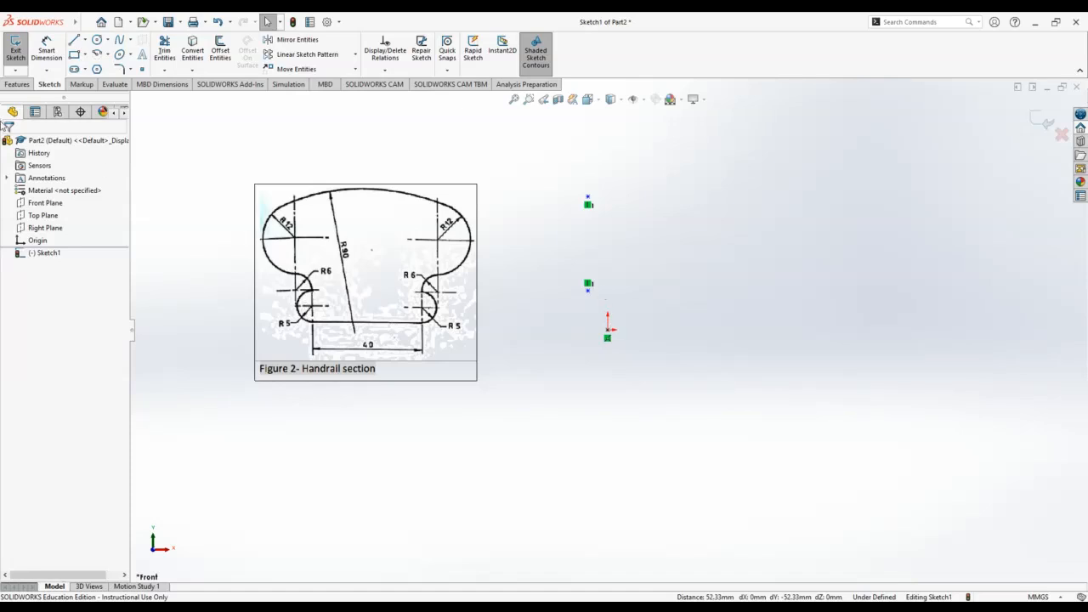
Step: Dimension the vertical distance between the origin and the lower of the two aligned points as 5 mm
click(47, 51)
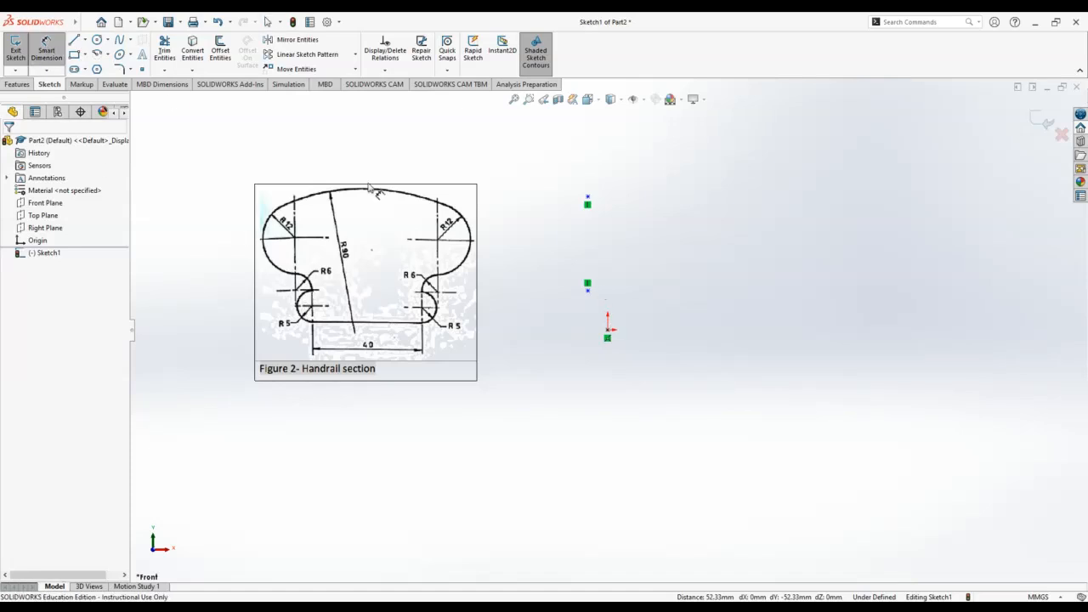
click(608, 331)
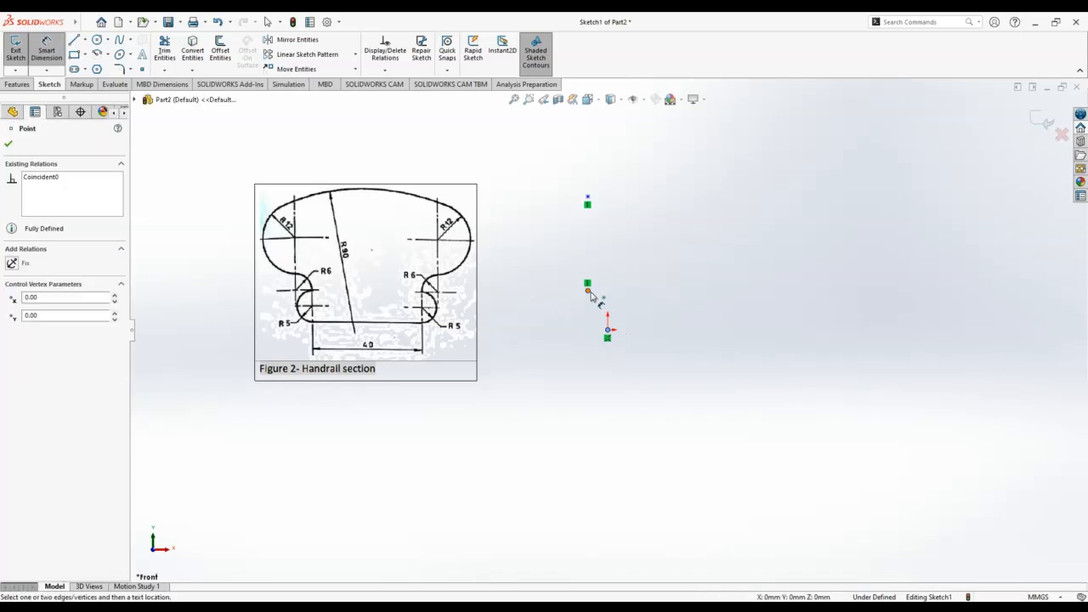
click(588, 291)
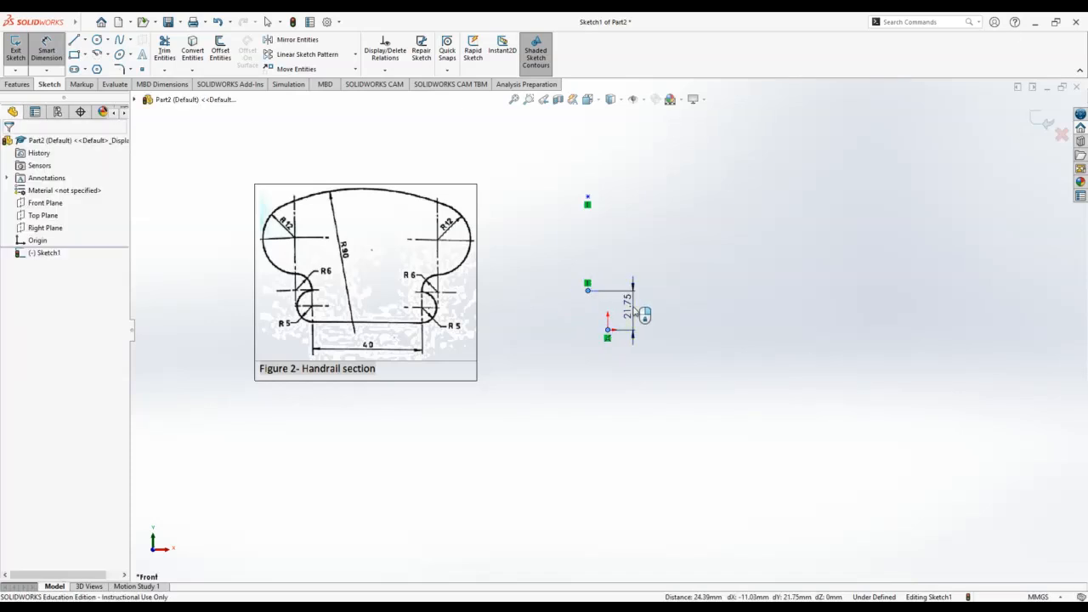
click(634, 313)
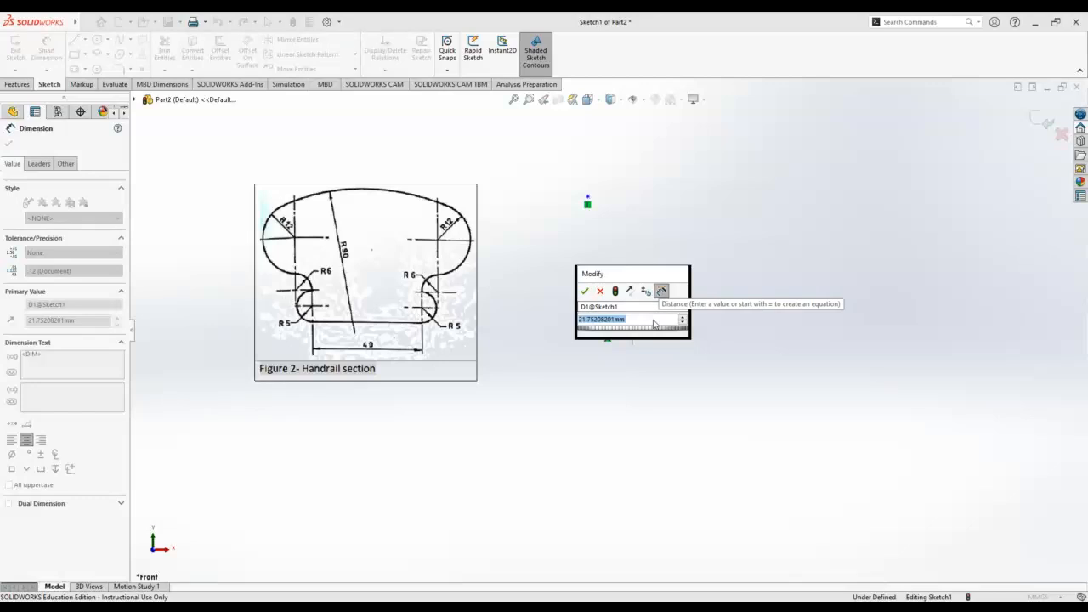
text(5)
key(Return)
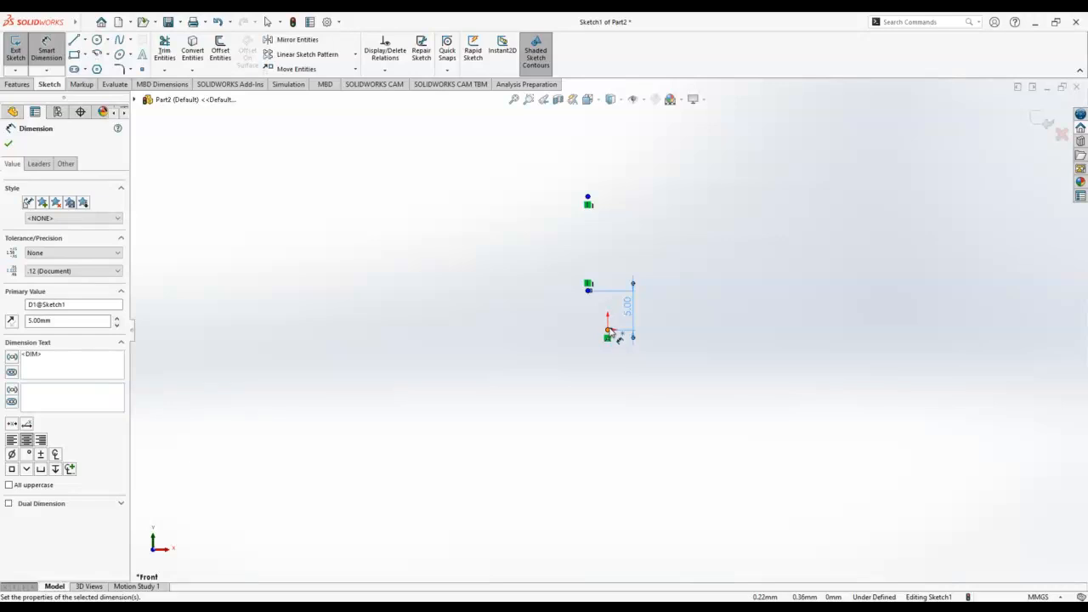
Step: Dimension the horizontal distance between the origin and the lower aligned point as 6 mm
click(609, 332)
click(587, 290)
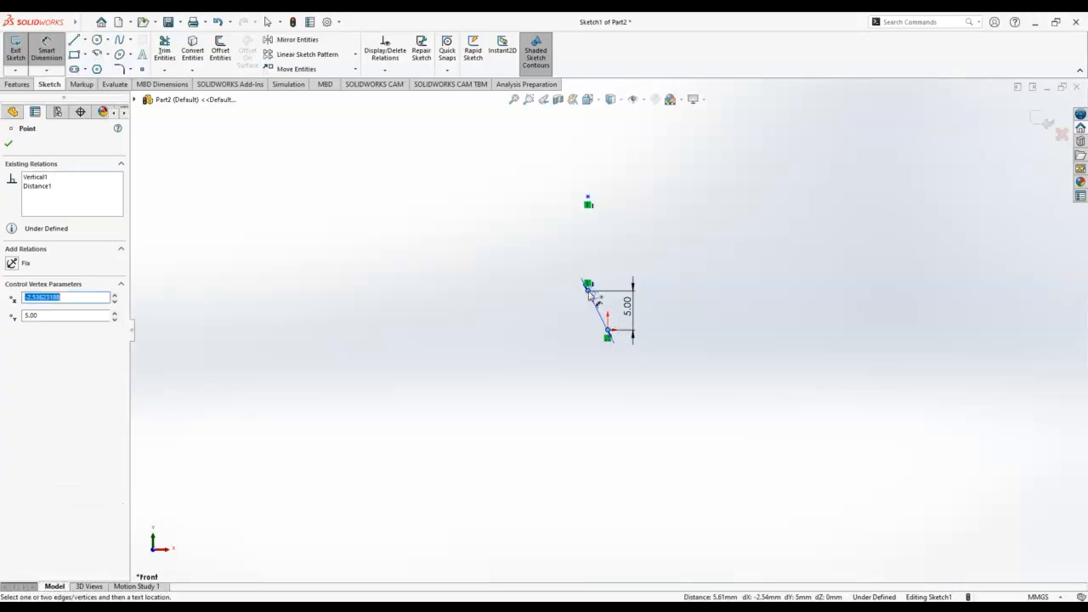
click(602, 388)
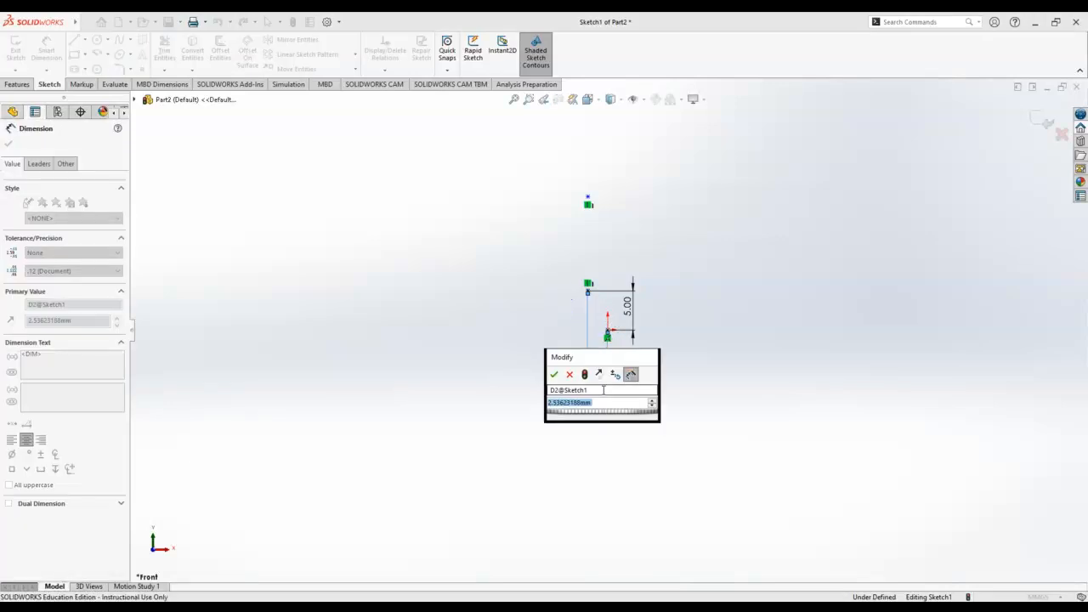
text(6)
key(Return)
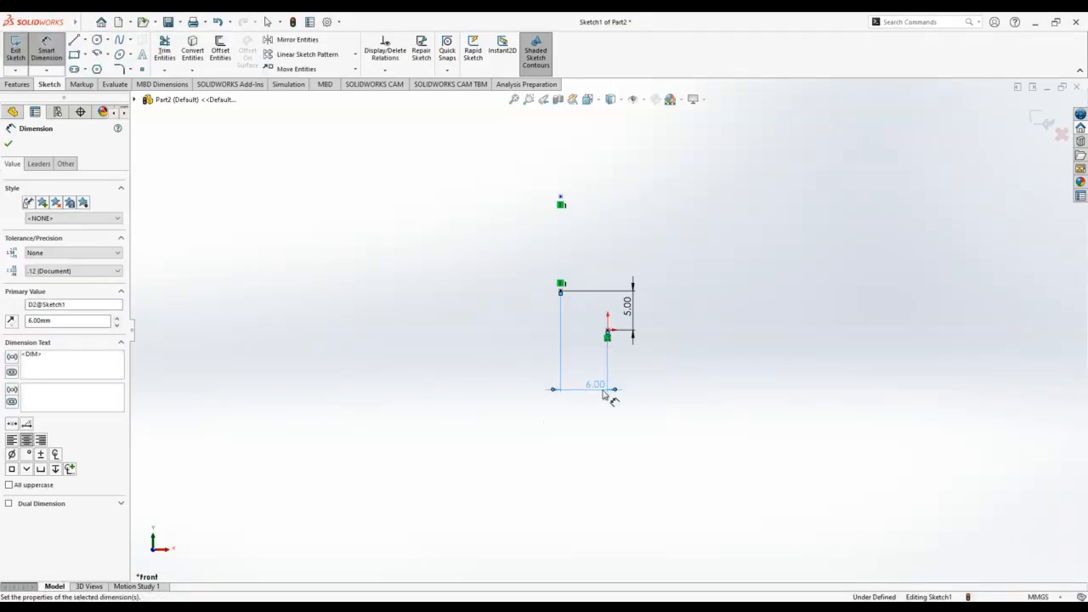
click(7, 143)
key(Escape)
Step: Dimension the vertical distance between the two aligned points as 12+6 mm
scroll(408, 236, up, 5)
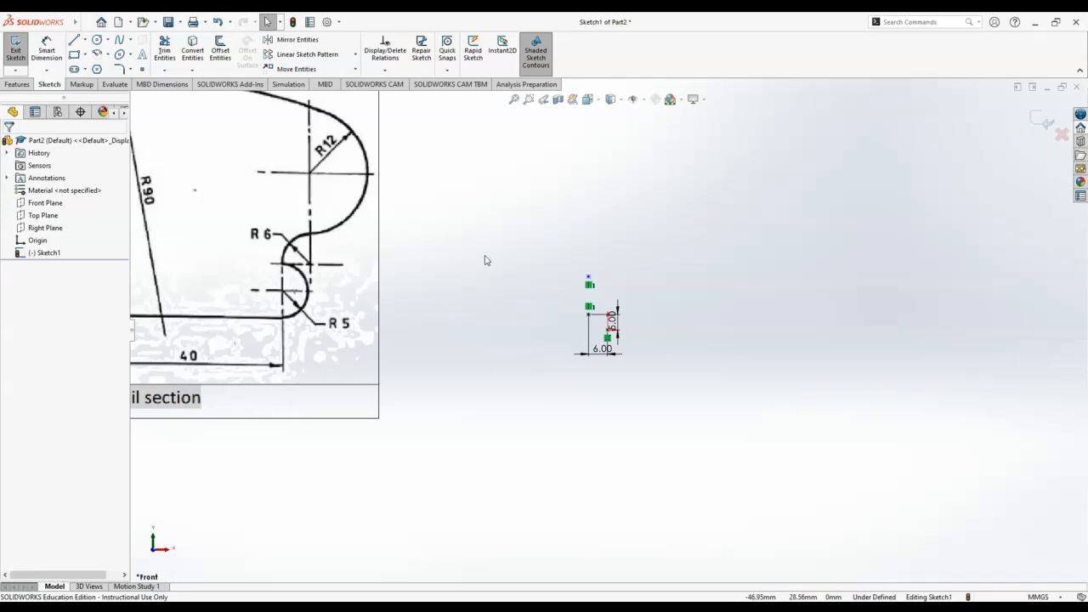
scroll(486, 260, up, 2)
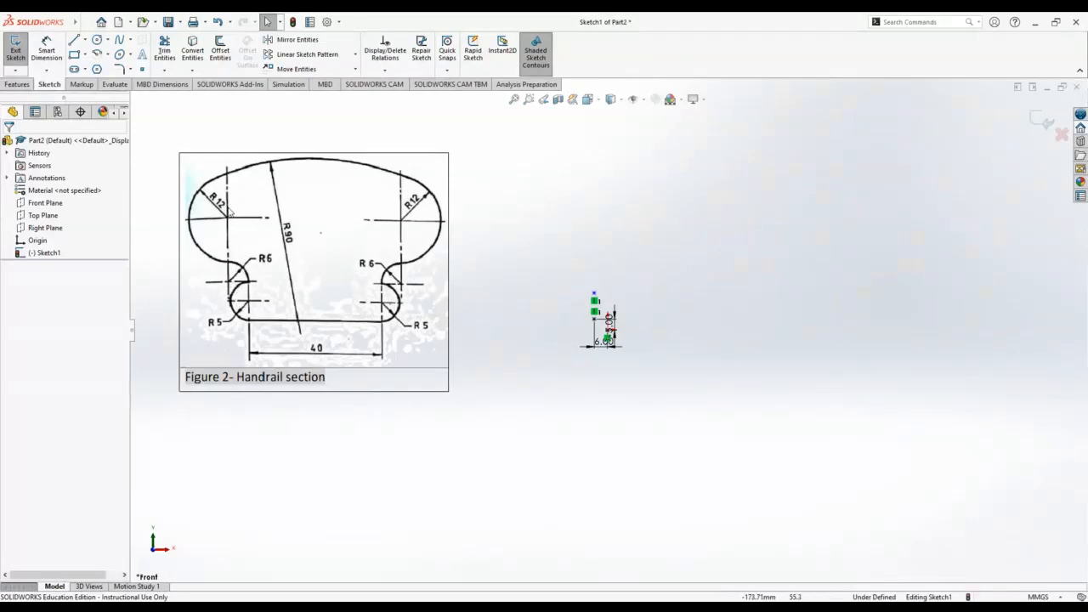
scroll(595, 302, down, 3)
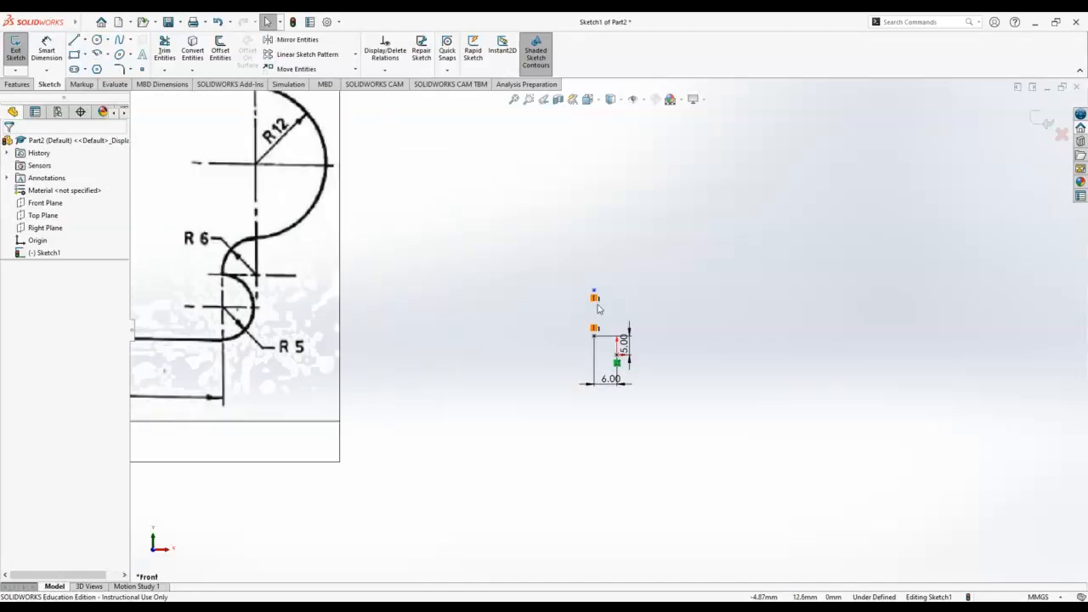
click(46, 51)
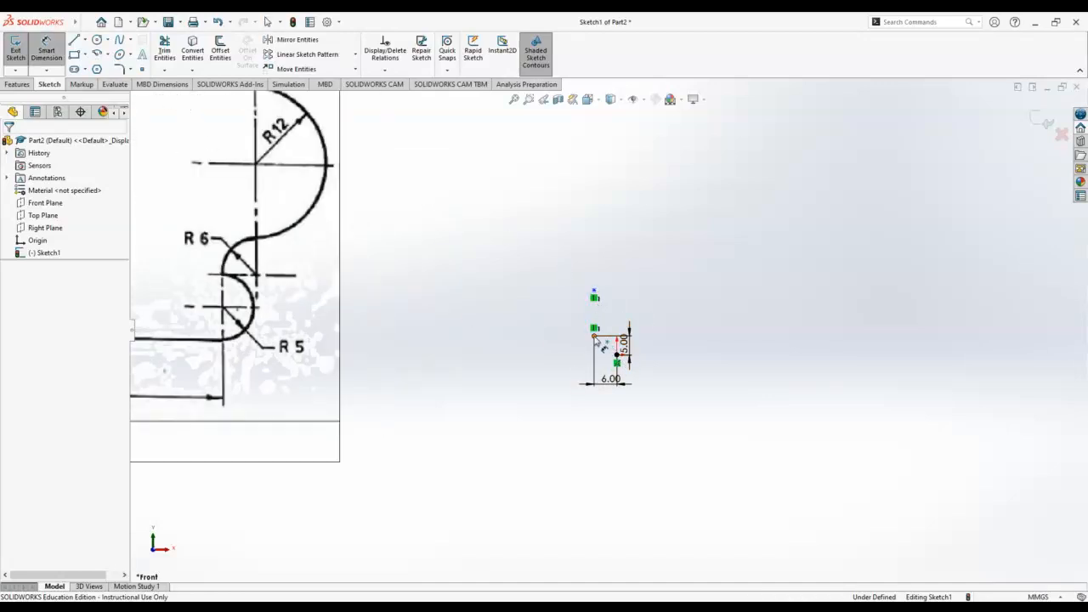
click(595, 295)
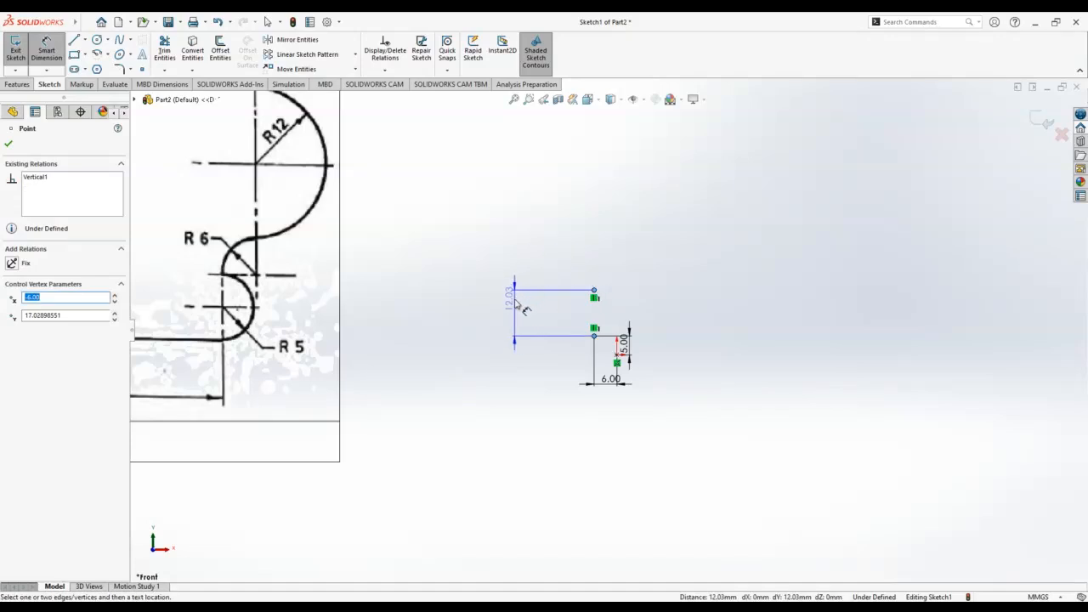
scroll(517, 308, up, 2)
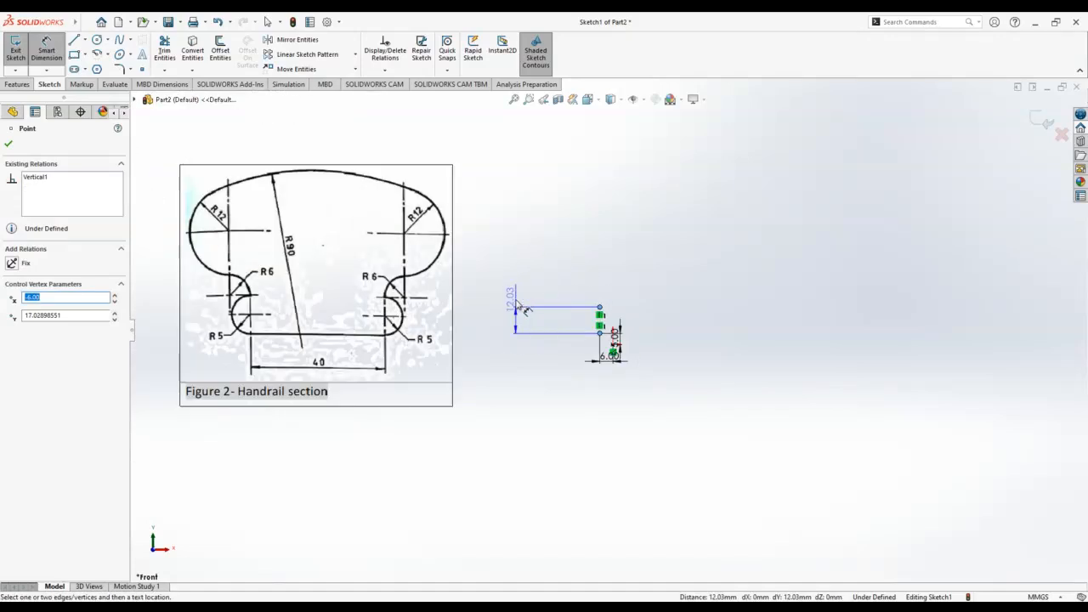
scroll(519, 306, down, 1)
click(534, 321)
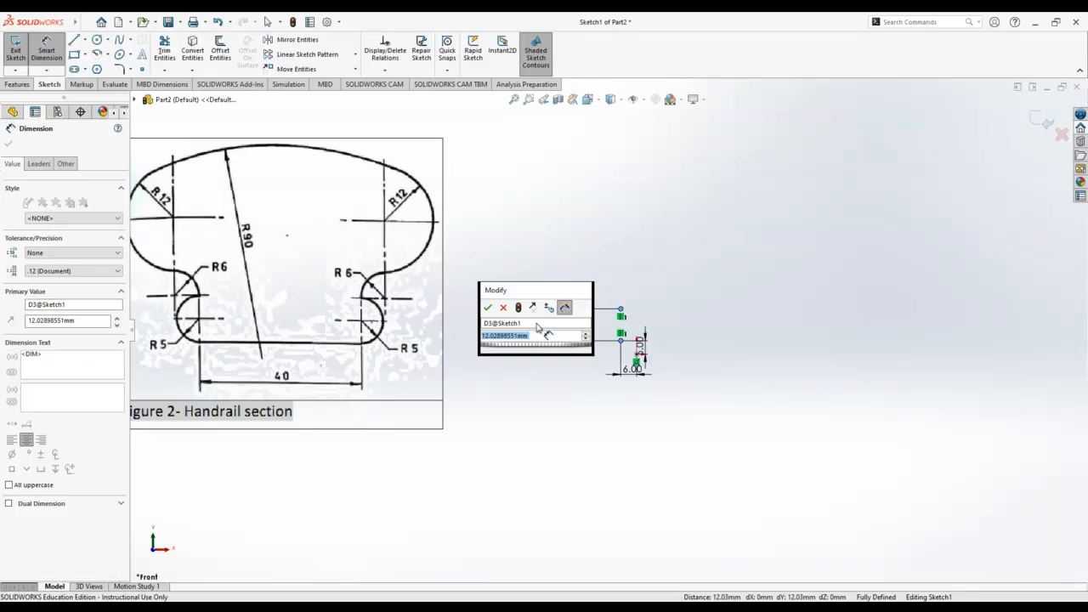
text(12)
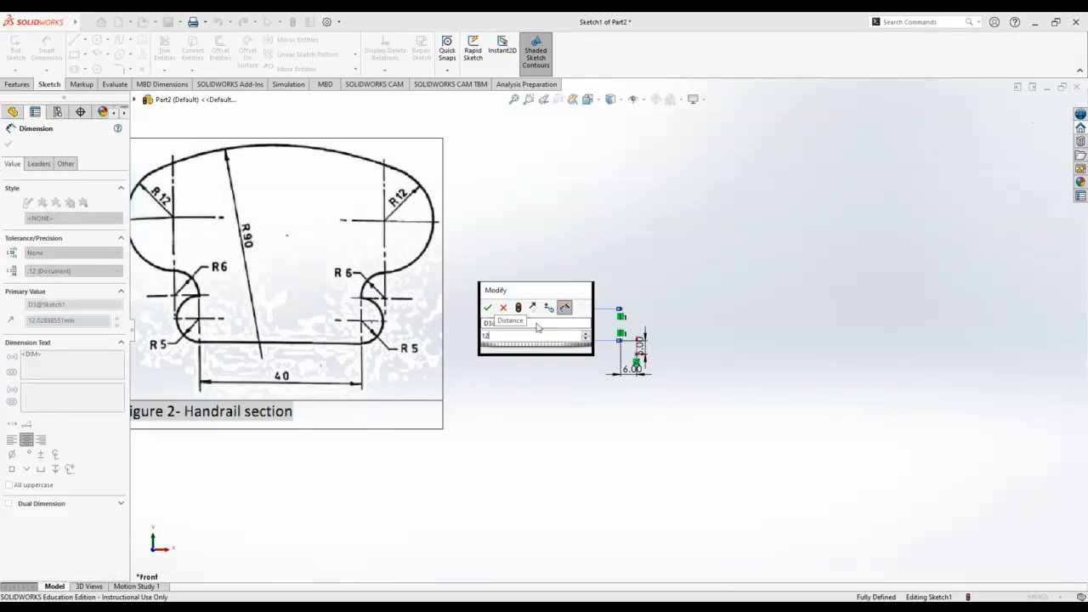
text(-)
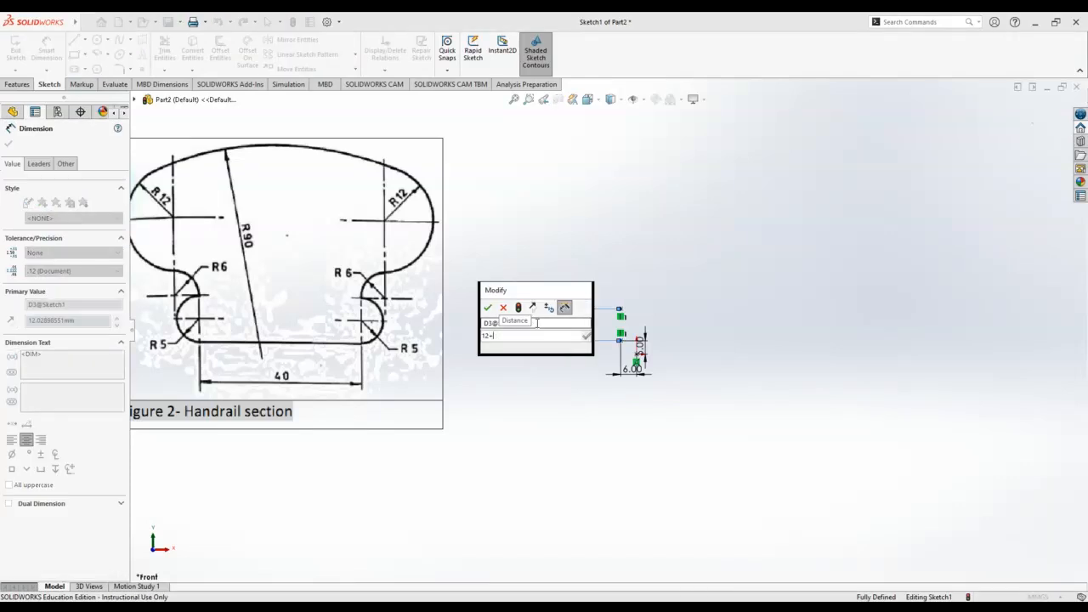
text(6)
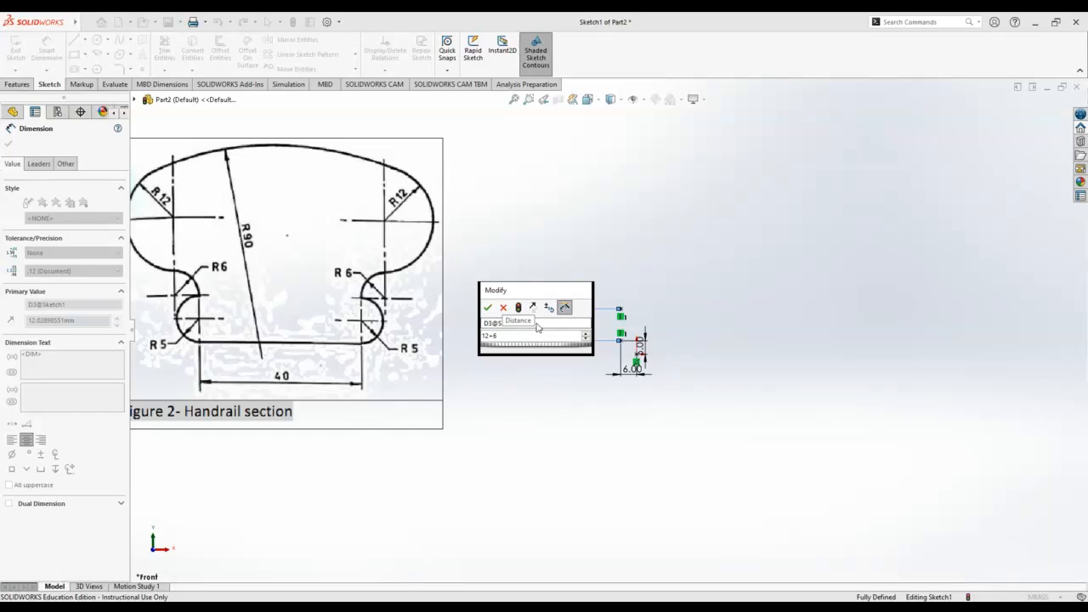
key(Return)
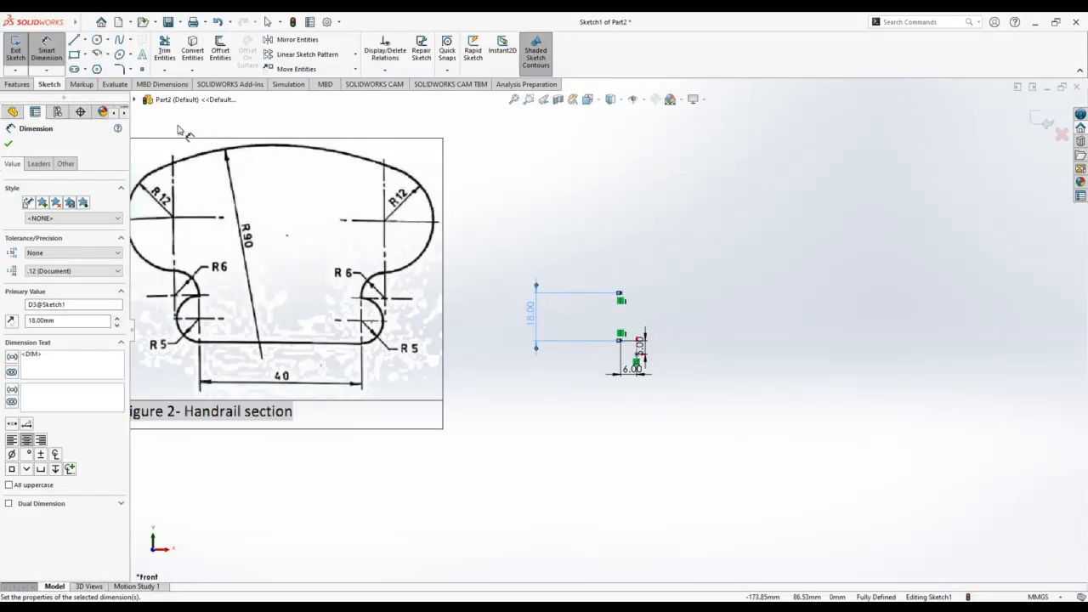
click(10, 146)
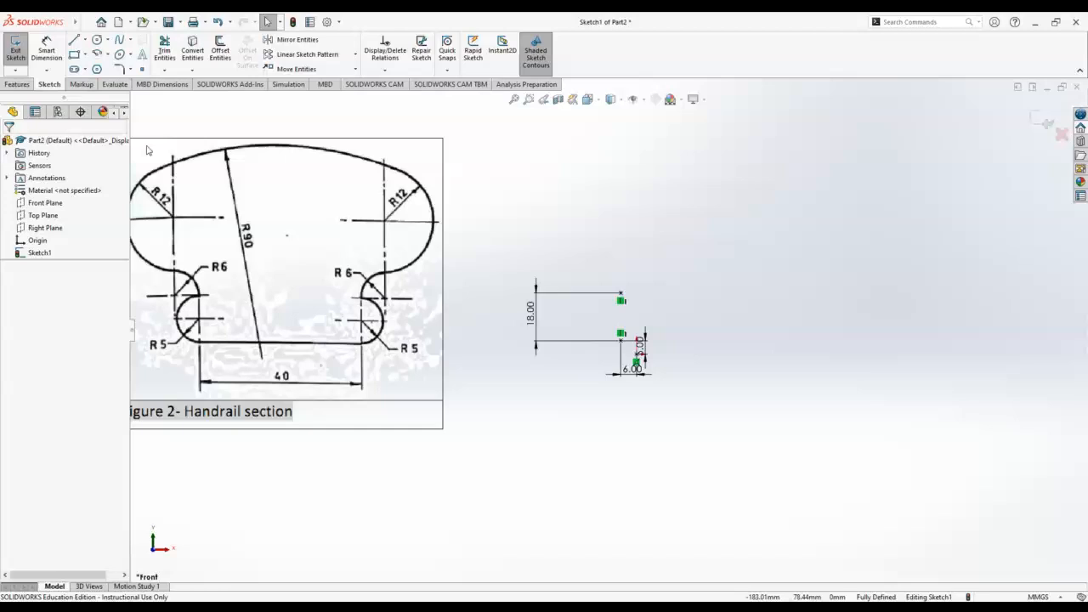
Step: Draw a circle of 12 mm radius centered on the upper of the two aligned points
click(96, 41)
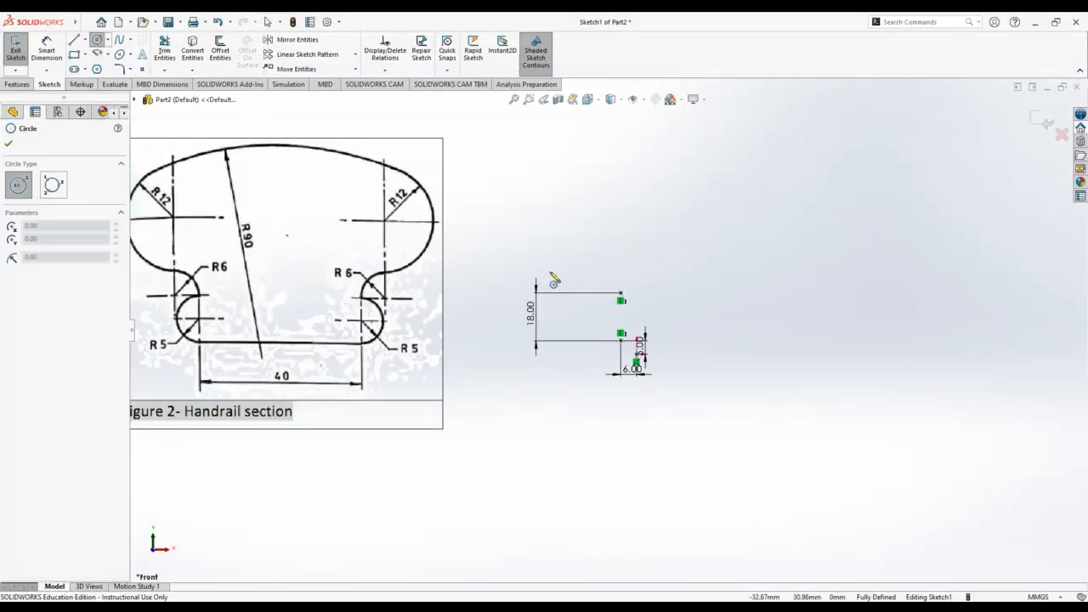
click(621, 294)
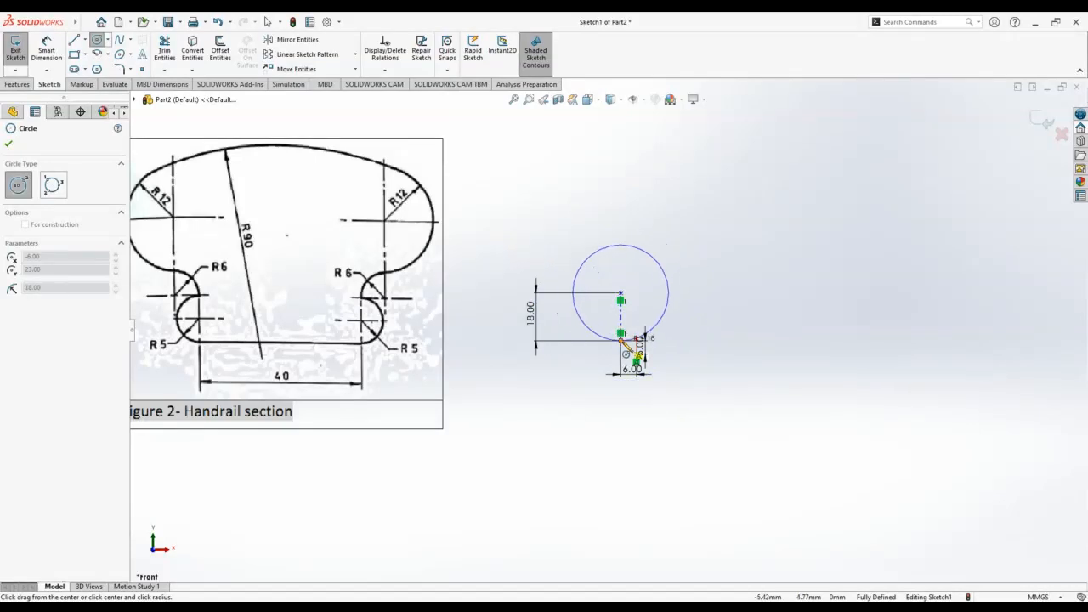
click(589, 292)
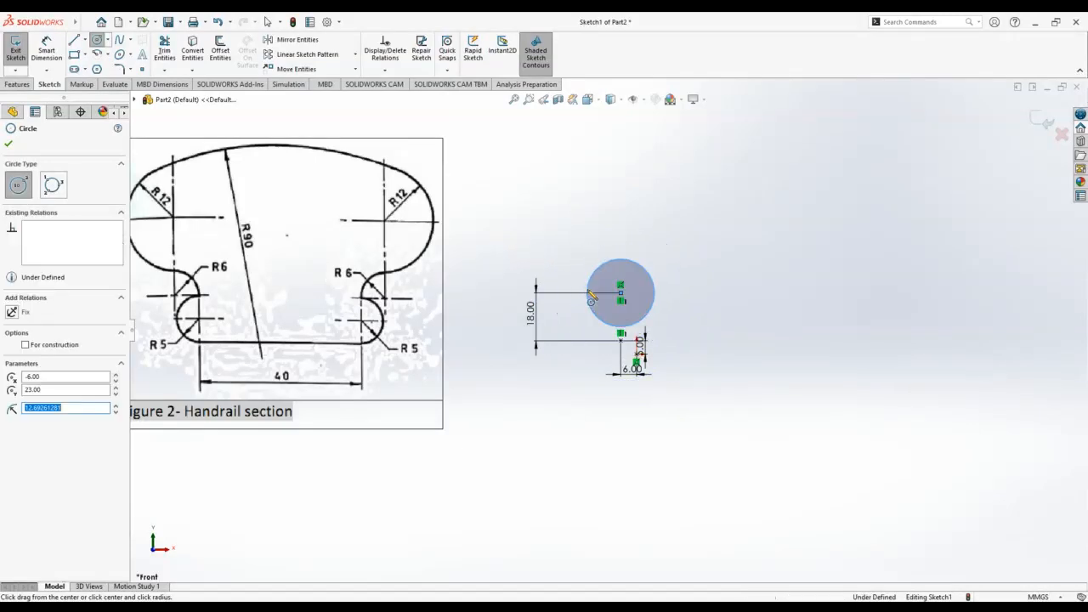
text(12)
key(Return)
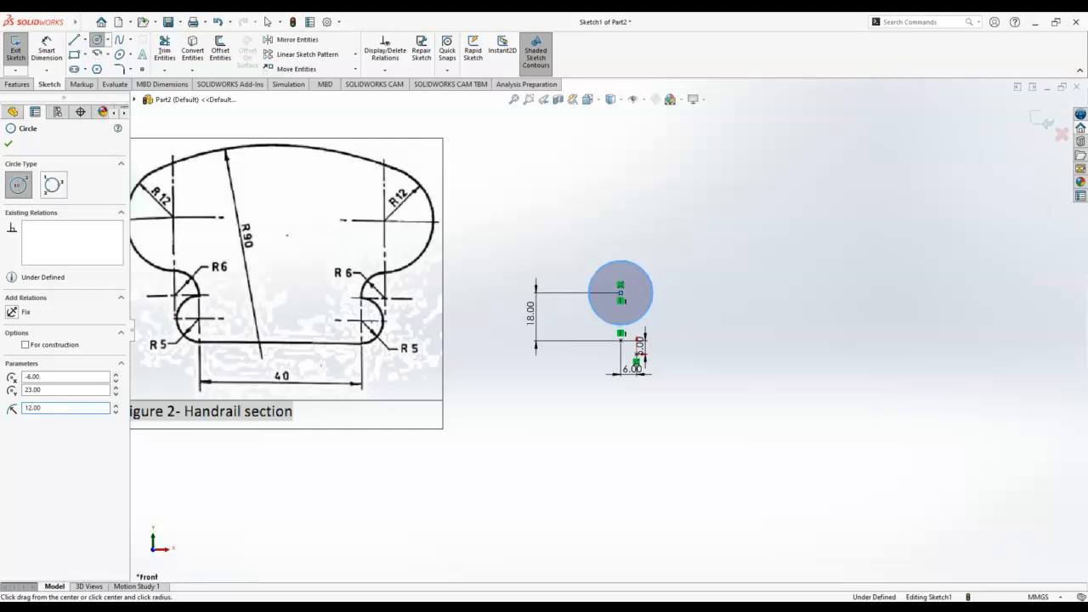
click(8, 146)
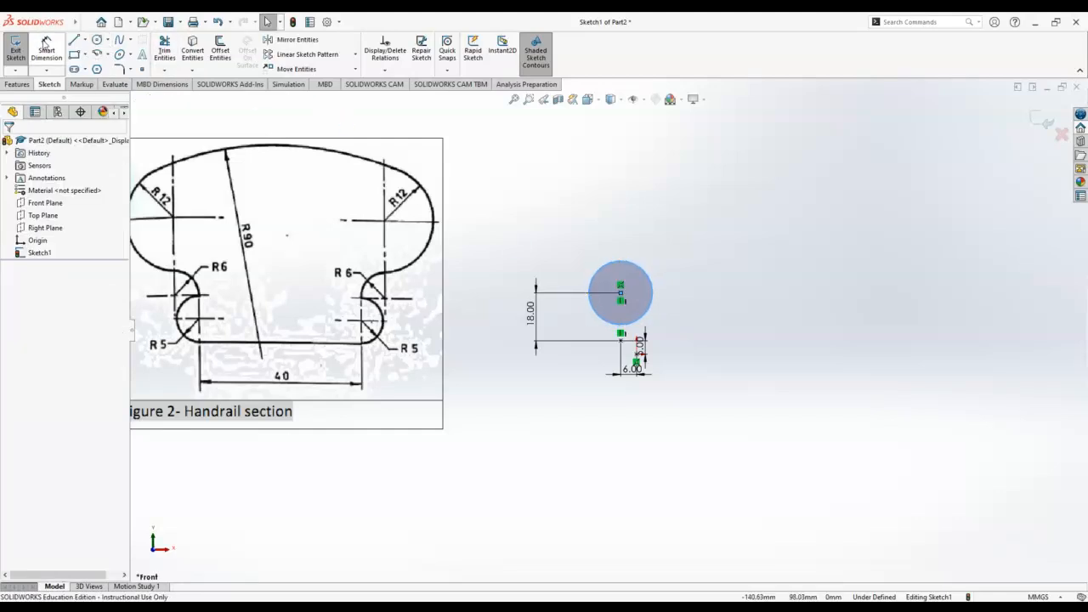
Step: Add a 24 mm diameter dimension to the upper circle, placed above and to its left
click(47, 49)
click(605, 269)
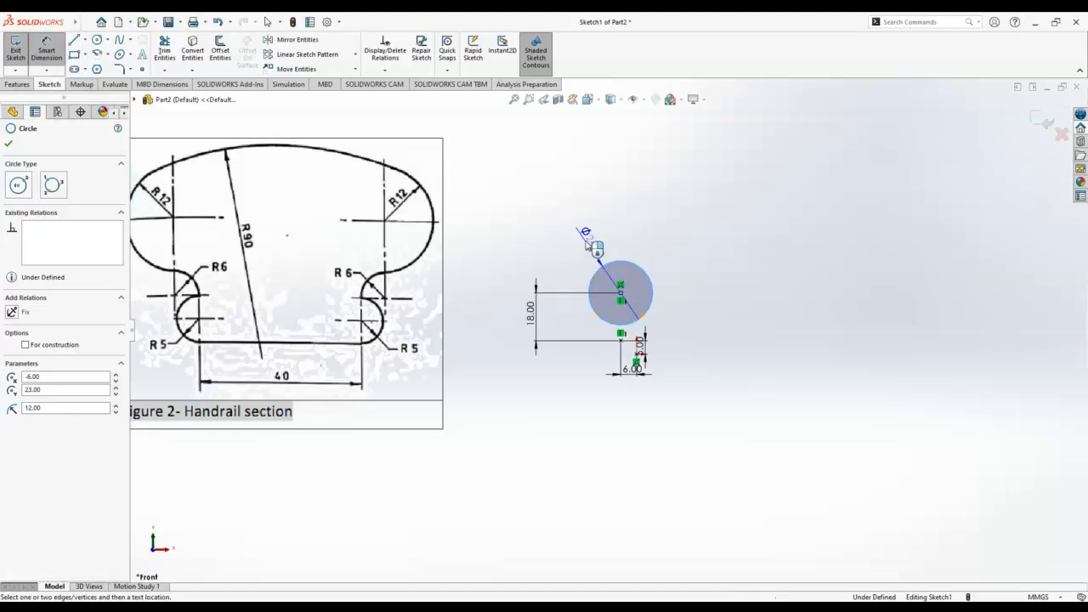
click(469, 229)
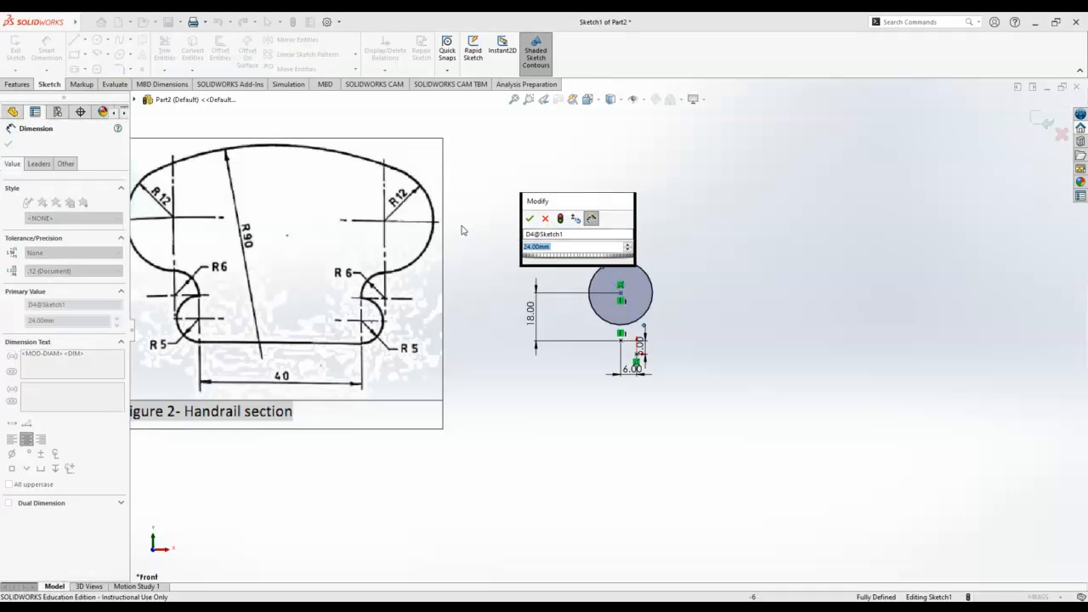
click(530, 219)
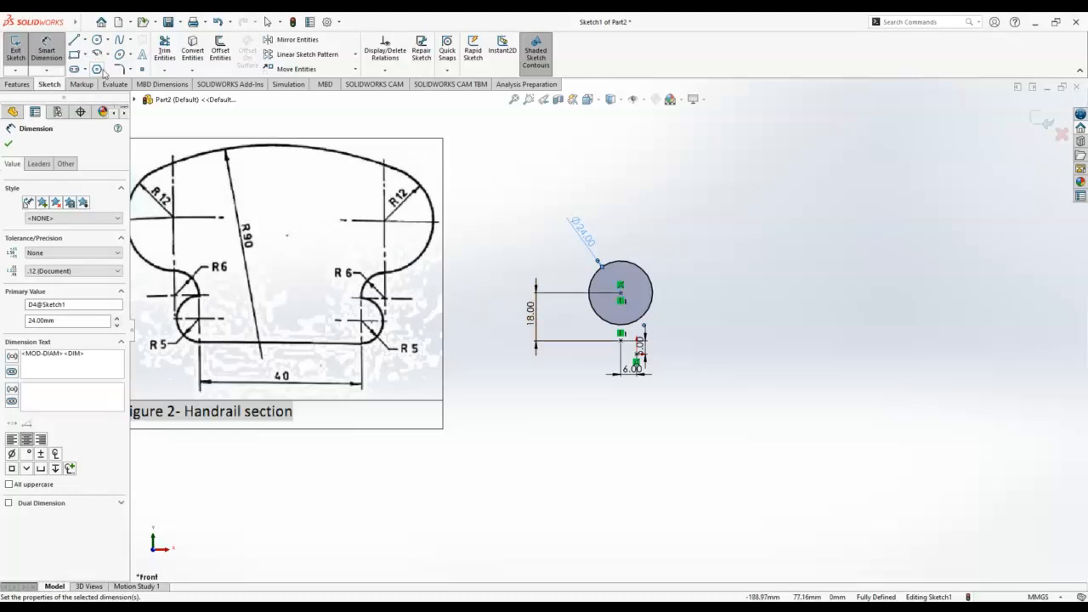
Step: Draw a 6 mm radius circle centered on the lower aligned point, tangent to the 24 mm circle
click(97, 40)
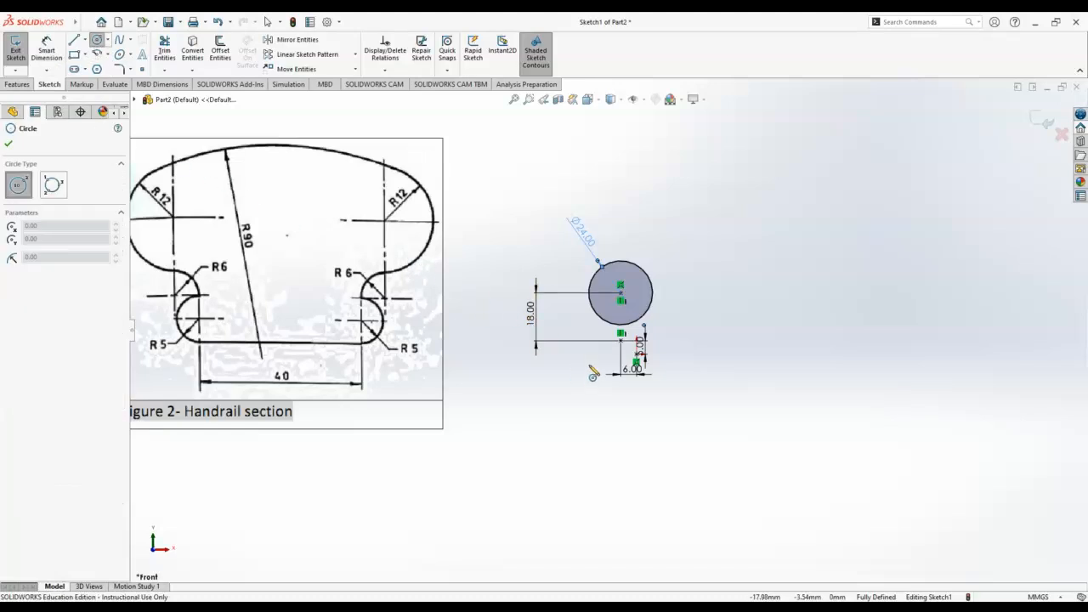
click(620, 340)
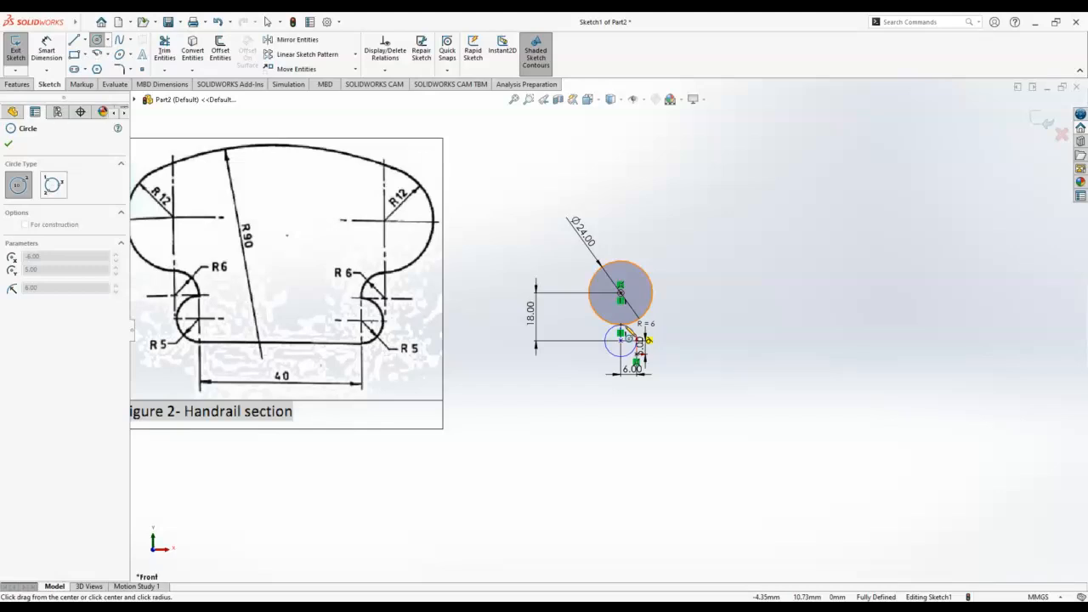
click(643, 339)
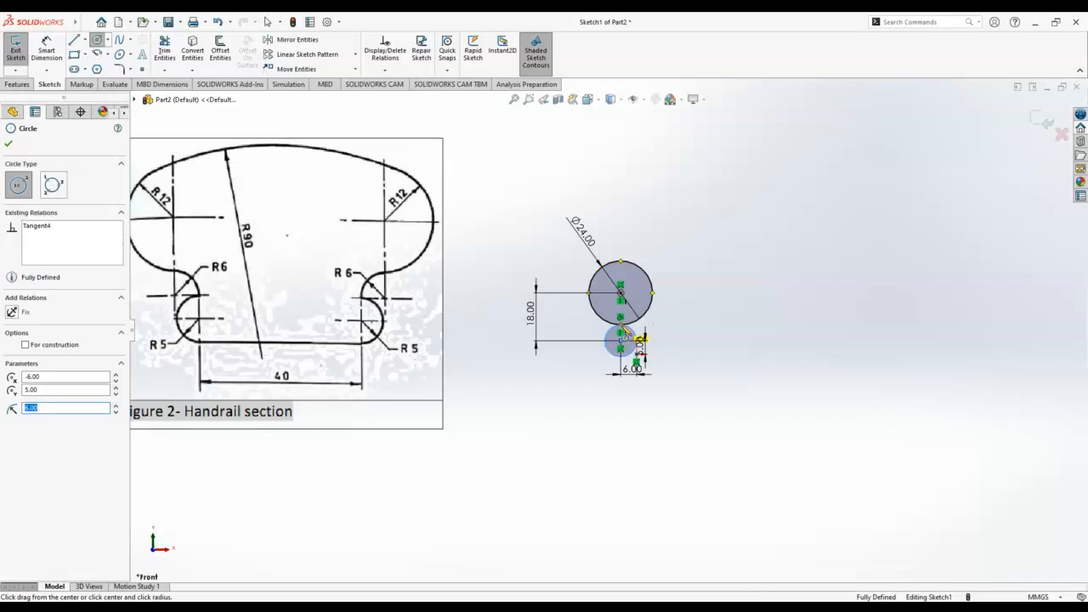
key(Escape)
Step: Try to add a diameter dimension to the 6 mm radius circle
click(46, 48)
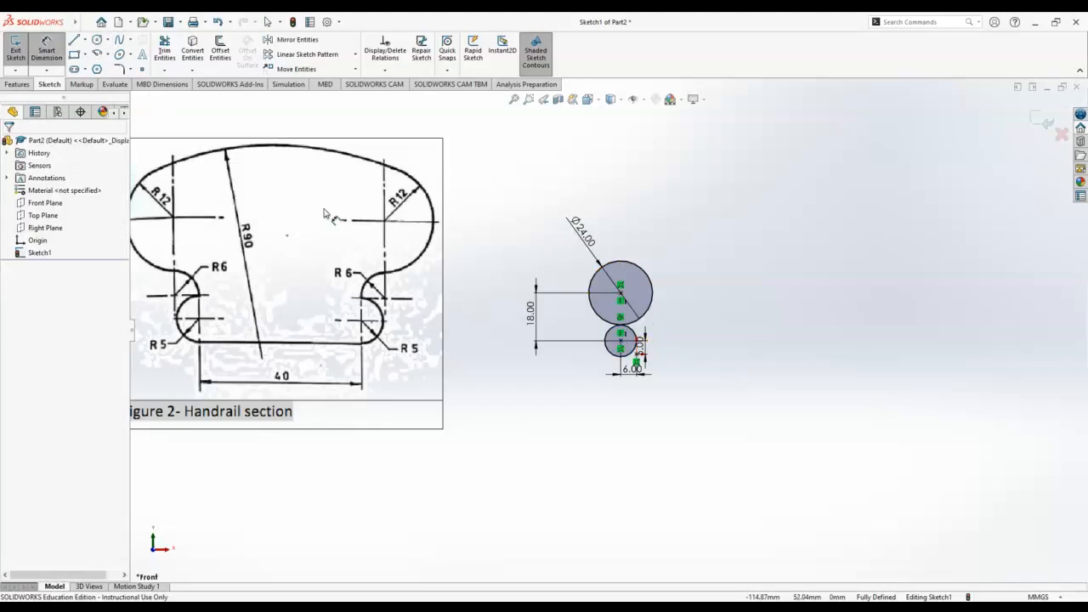
click(610, 352)
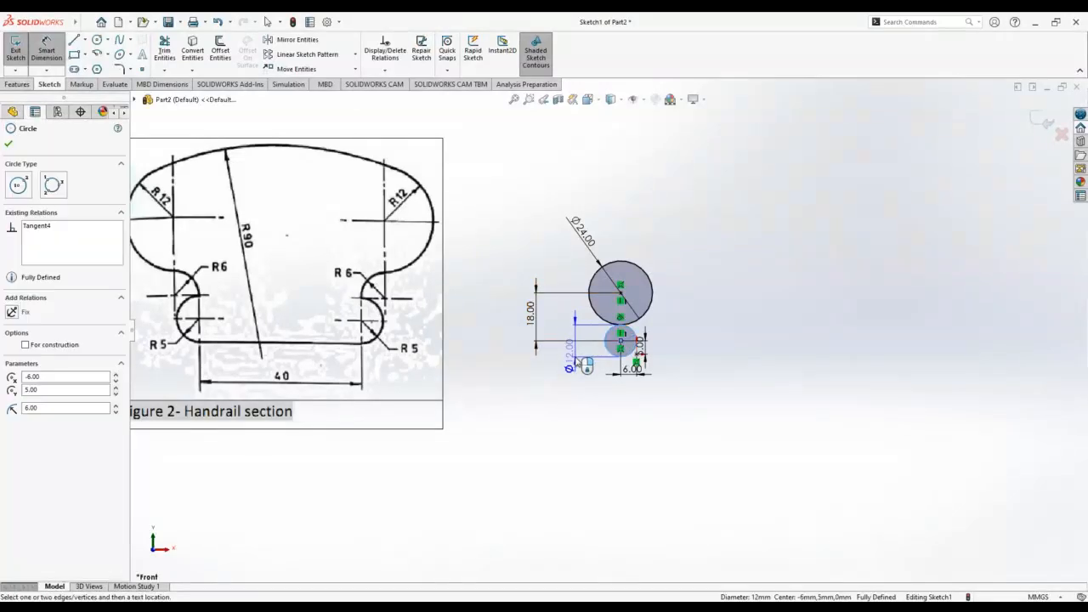
click(577, 364)
click(627, 307)
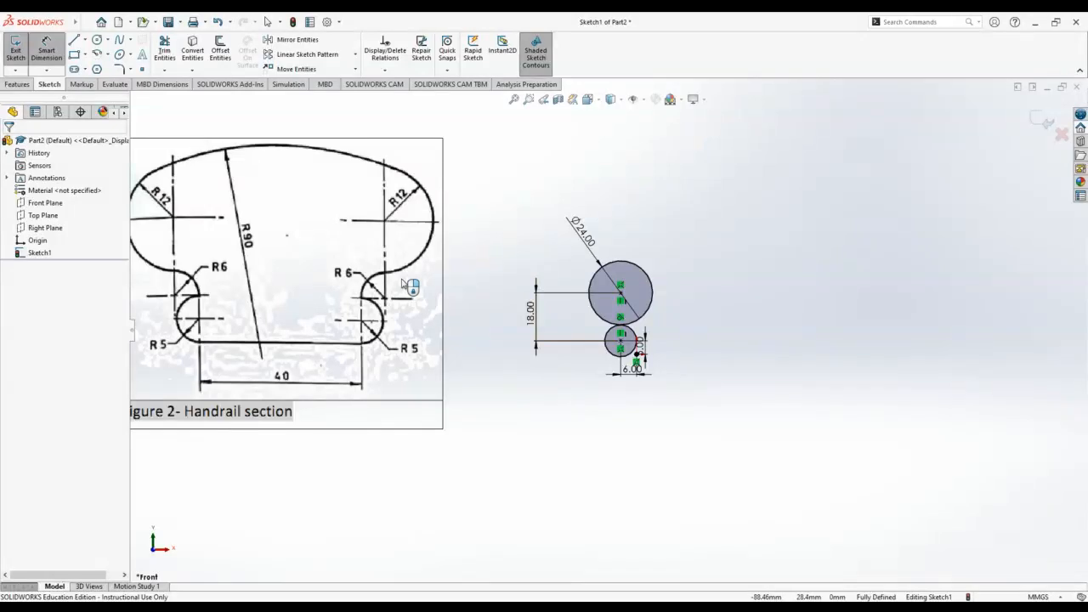
Step: Draw a circle of 5 mm radius centered on the origin
click(97, 40)
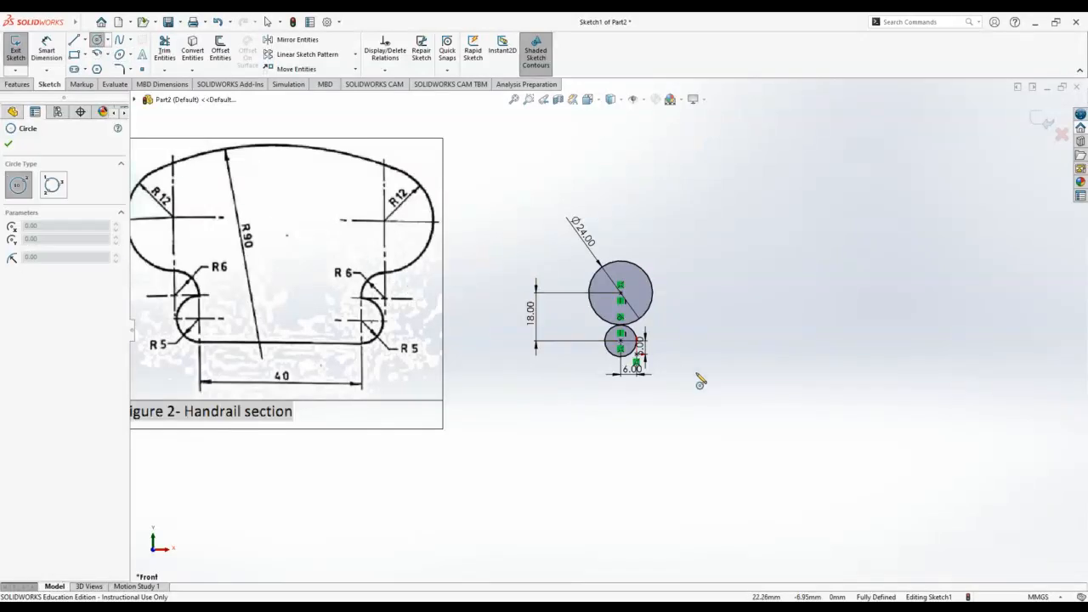
click(640, 357)
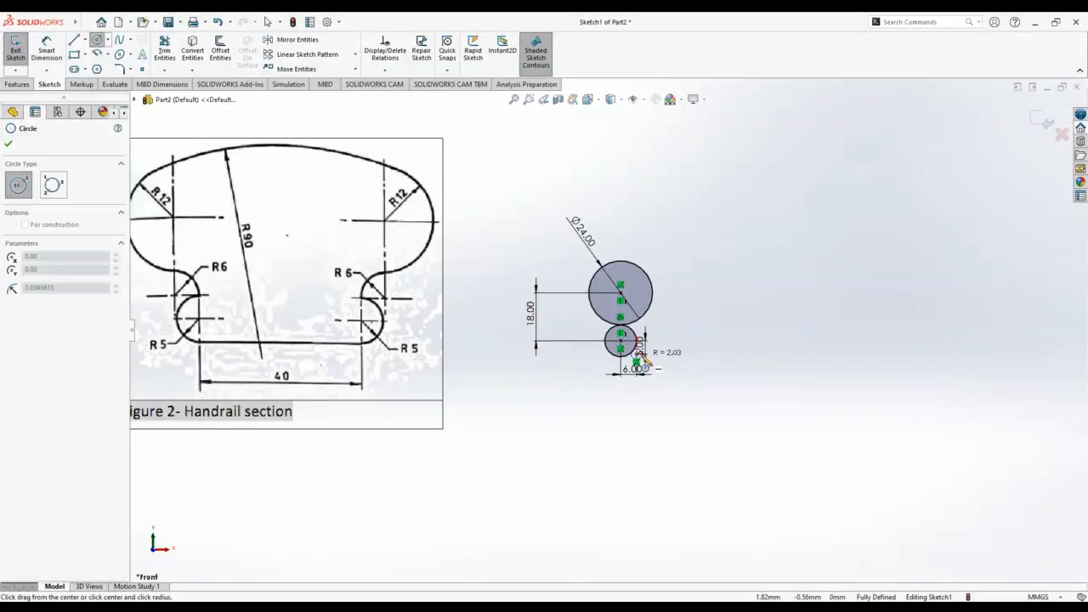
click(621, 390)
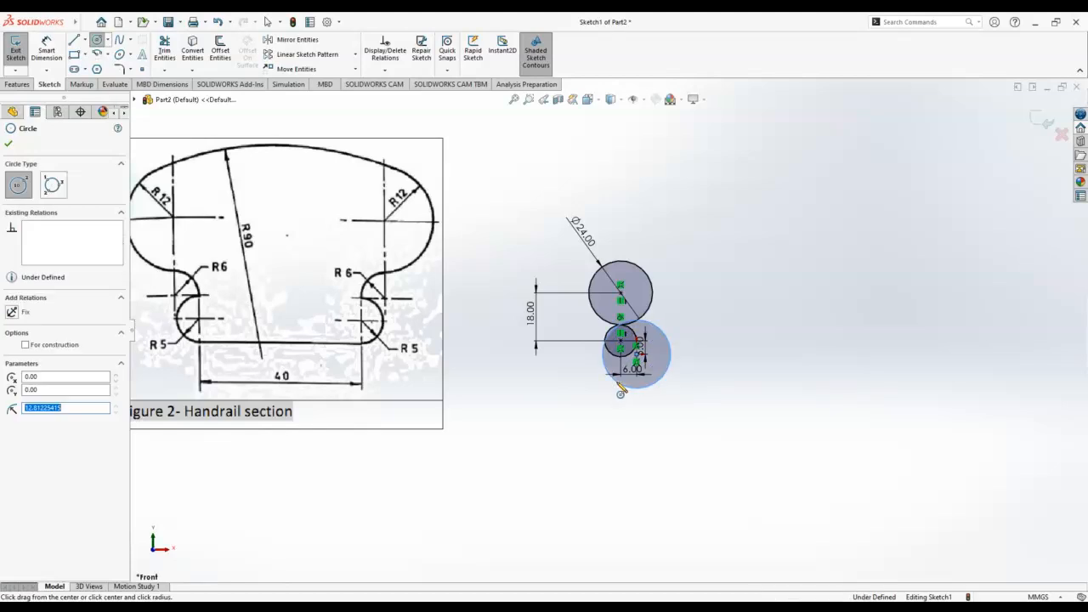
text(5)
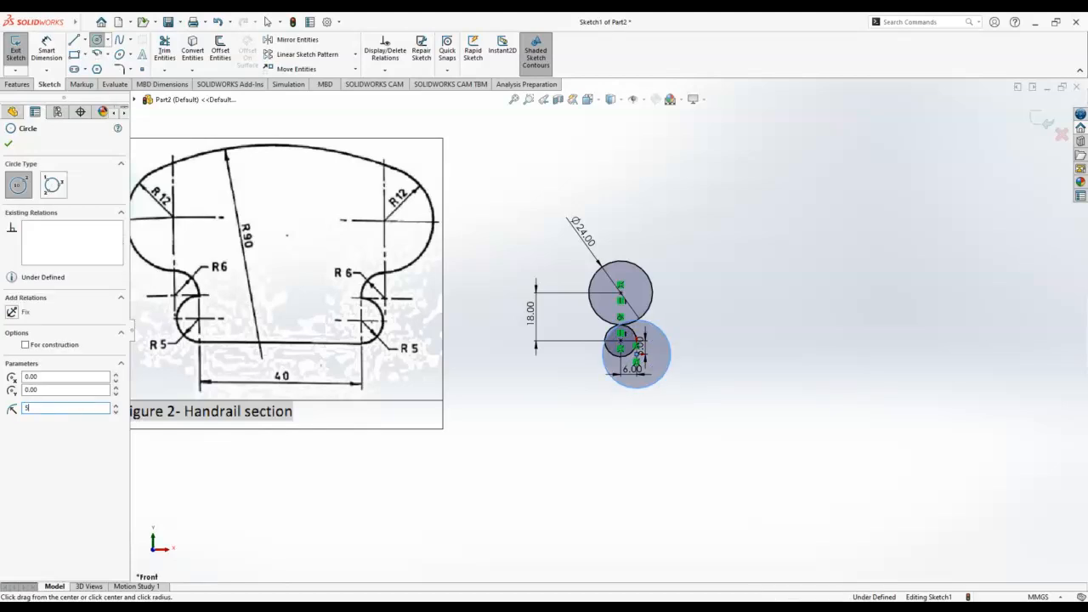
key(Return)
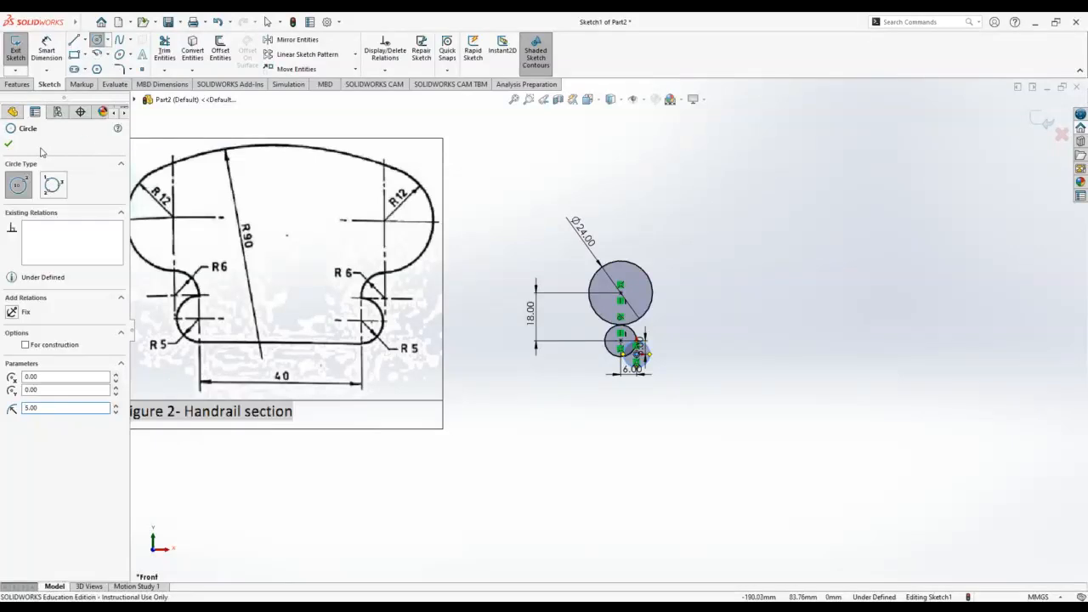
click(9, 146)
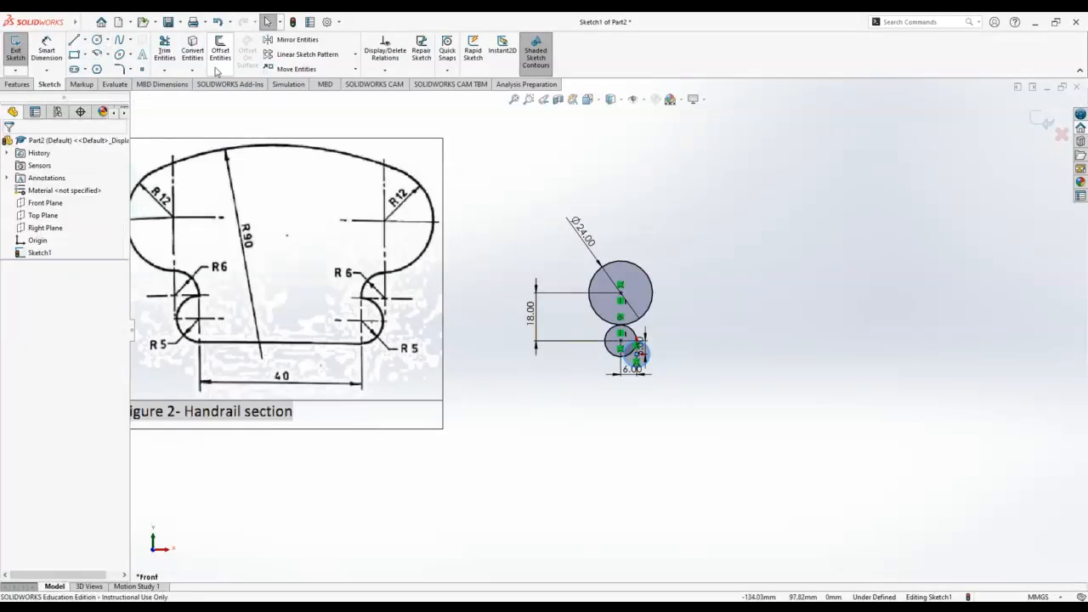
Step: Add a 10 mm diameter dimension to the circle at the origin, placed to its right
click(45, 52)
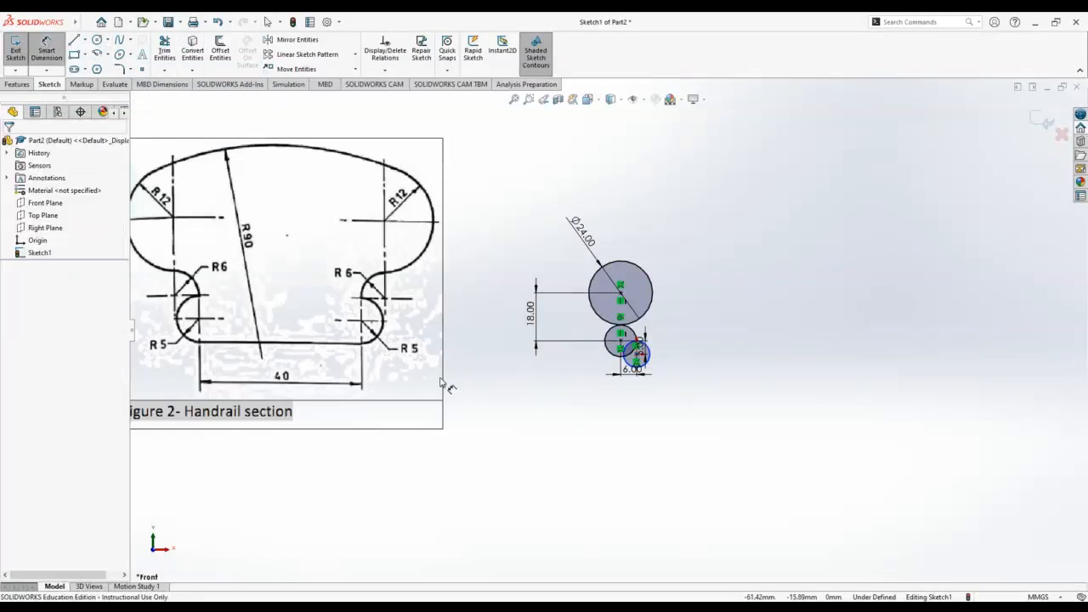
click(639, 351)
click(714, 344)
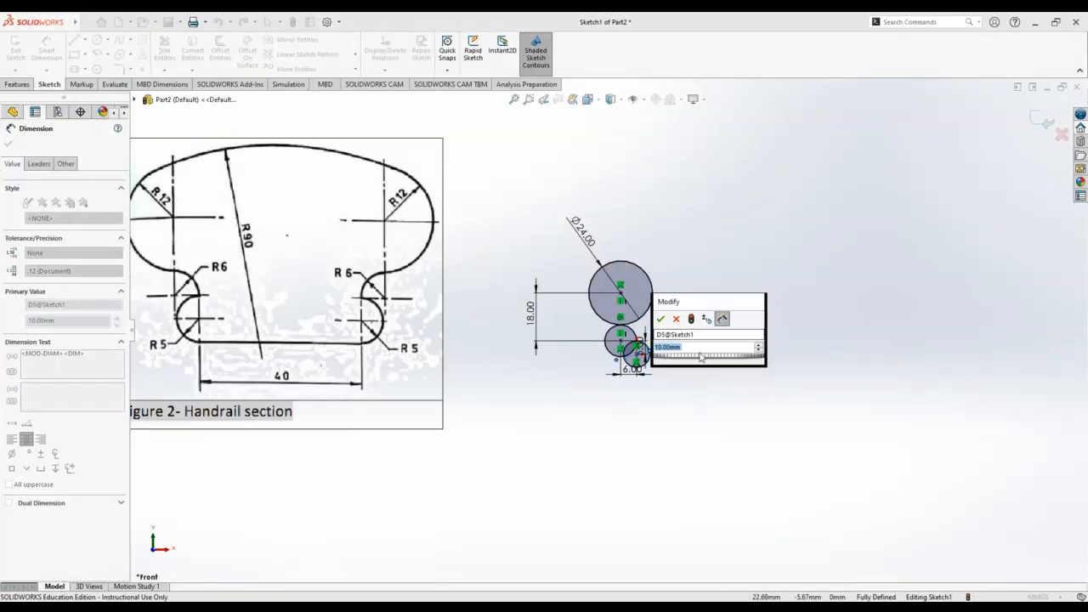
click(660, 320)
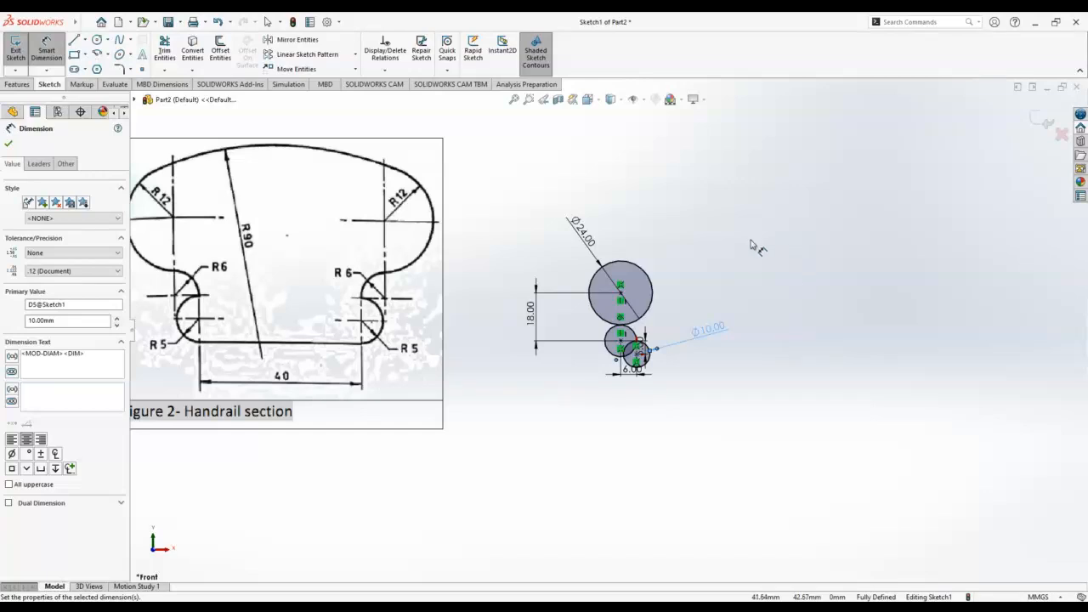
Step: Draw a horizontal line about 52 mm long to the right from the lowest point of the 10 mm circle
scroll(631, 425, down, 3)
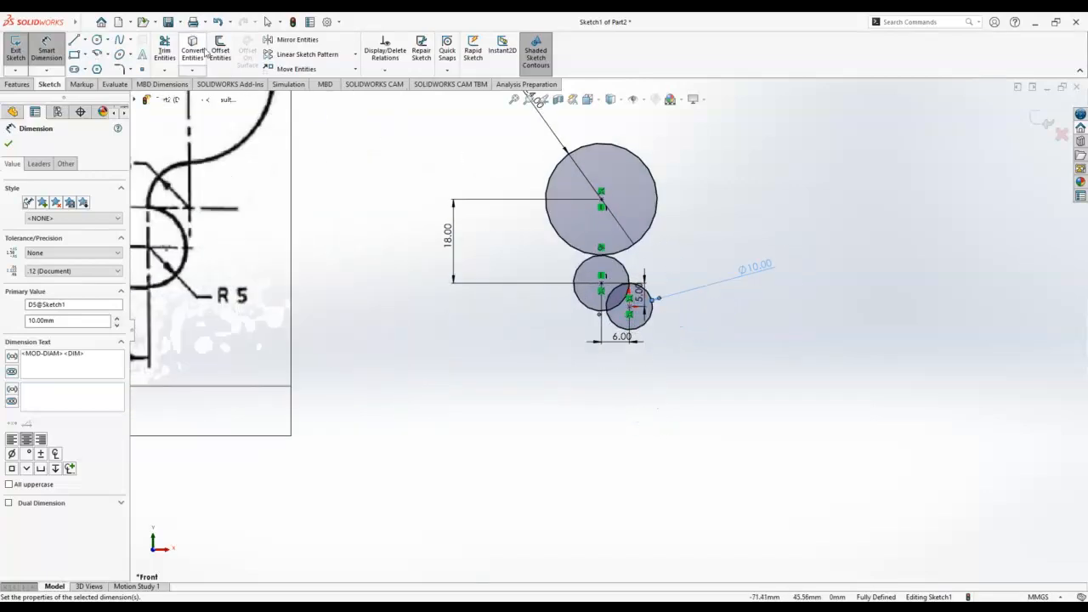
click(77, 40)
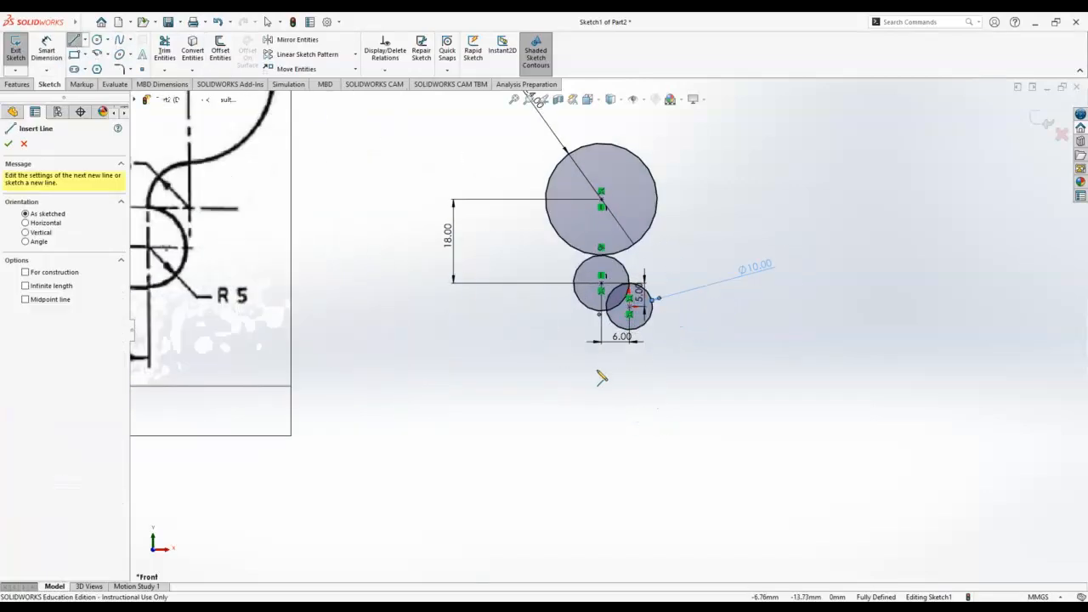
click(630, 329)
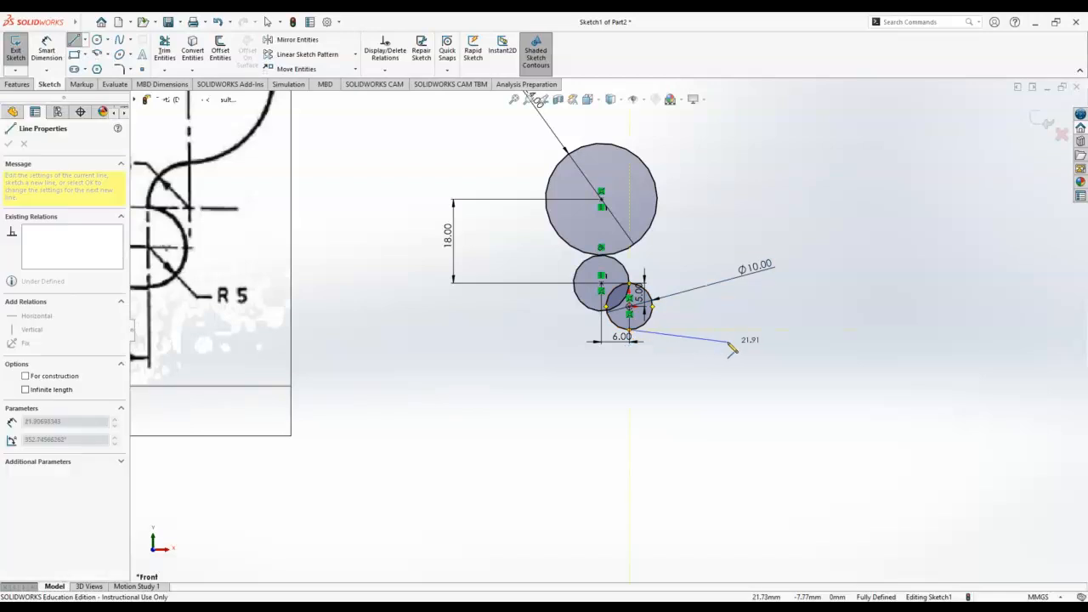
click(874, 330)
key(Escape)
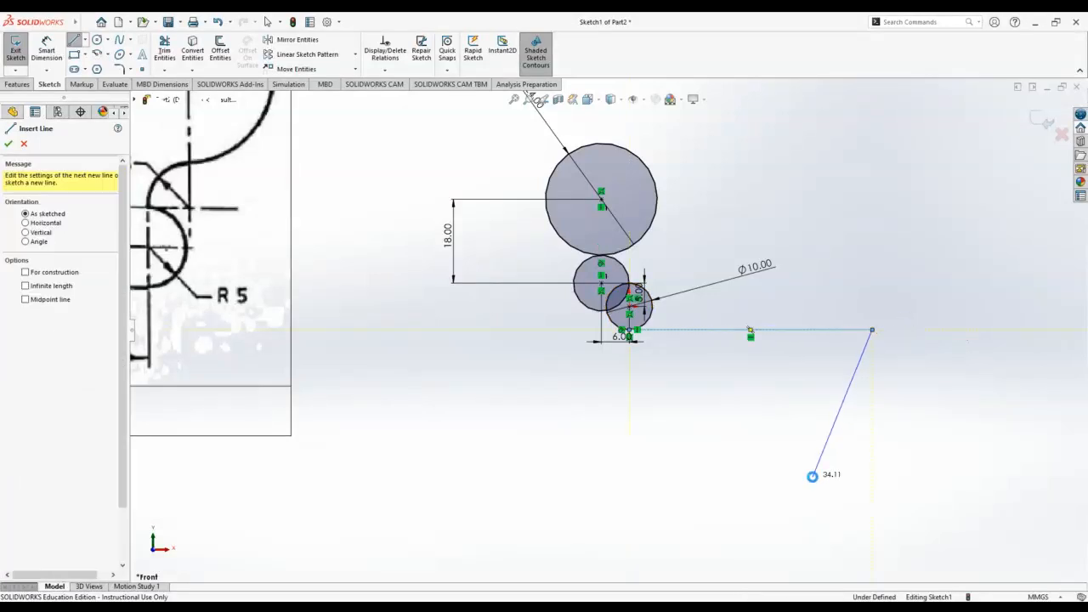
Step: Dimension the horizontal base line's length as 20 mm
scroll(512, 469, up, 5)
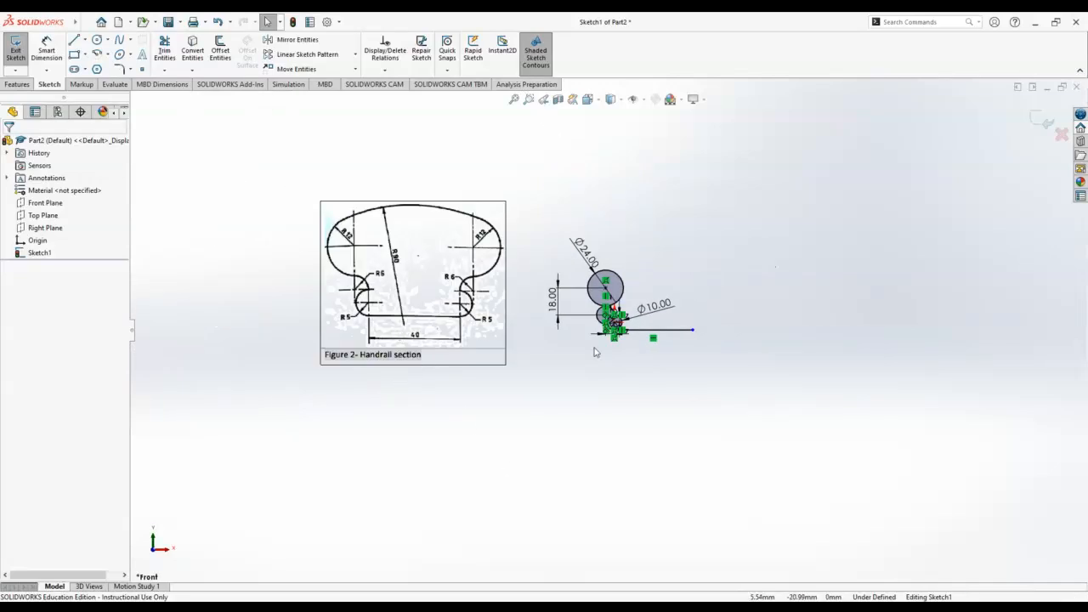
click(47, 44)
click(646, 330)
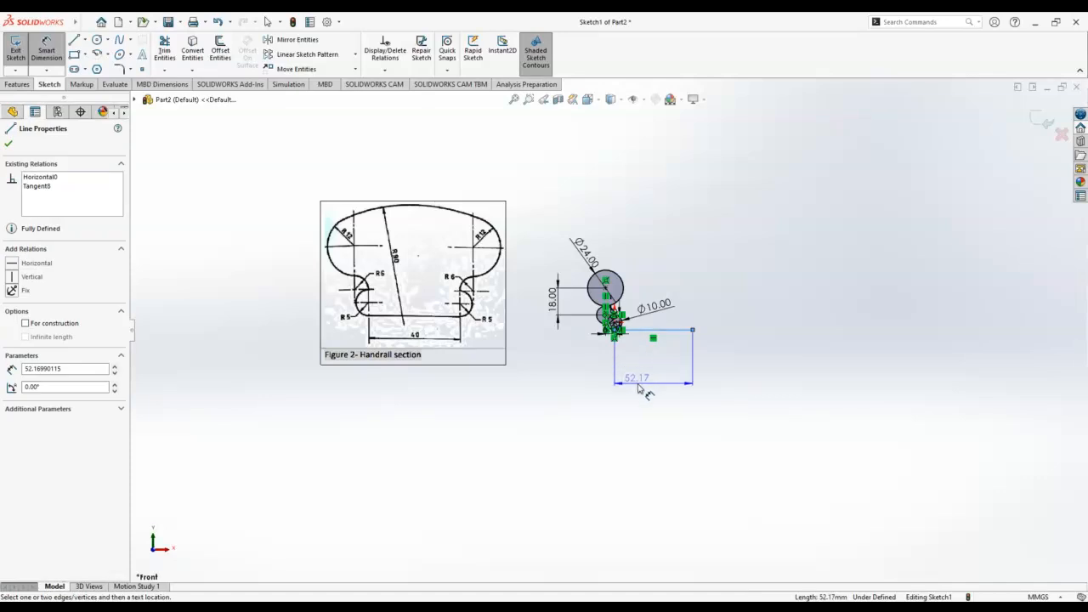
click(640, 389)
text(20)
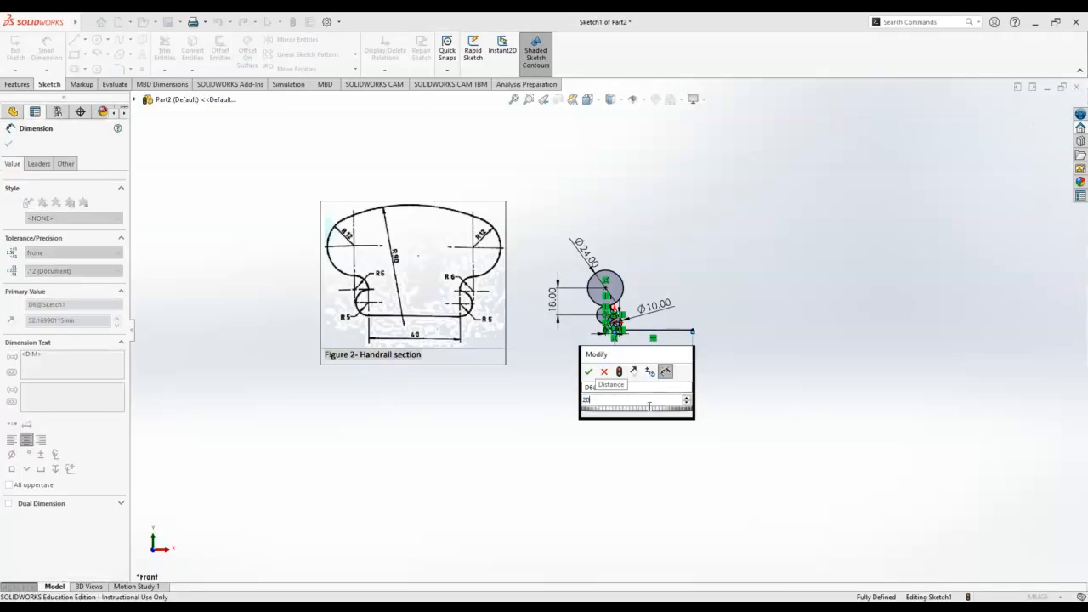
key(Return)
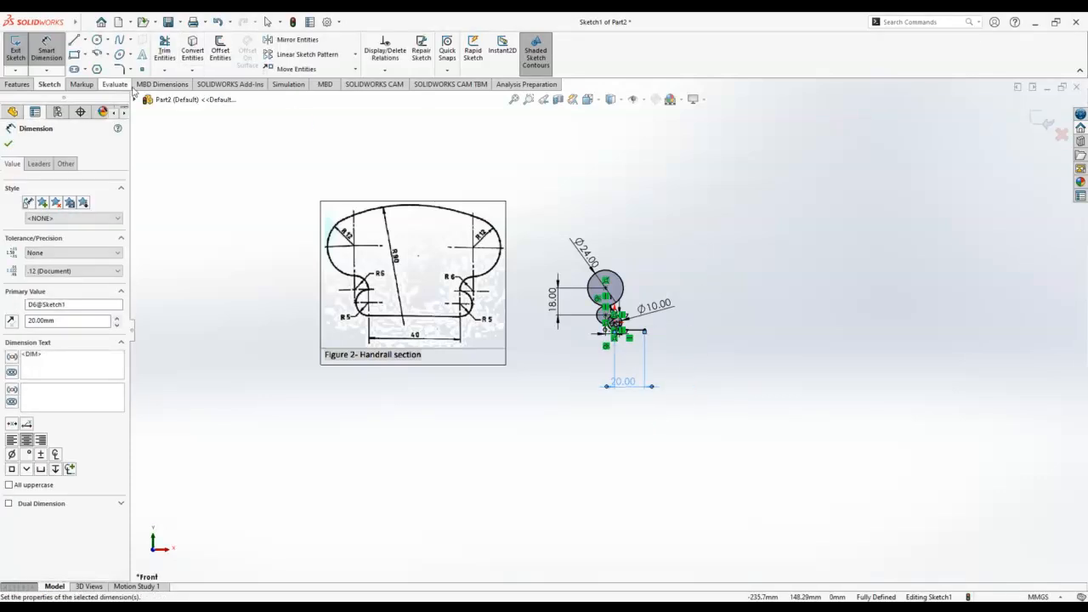
click(7, 143)
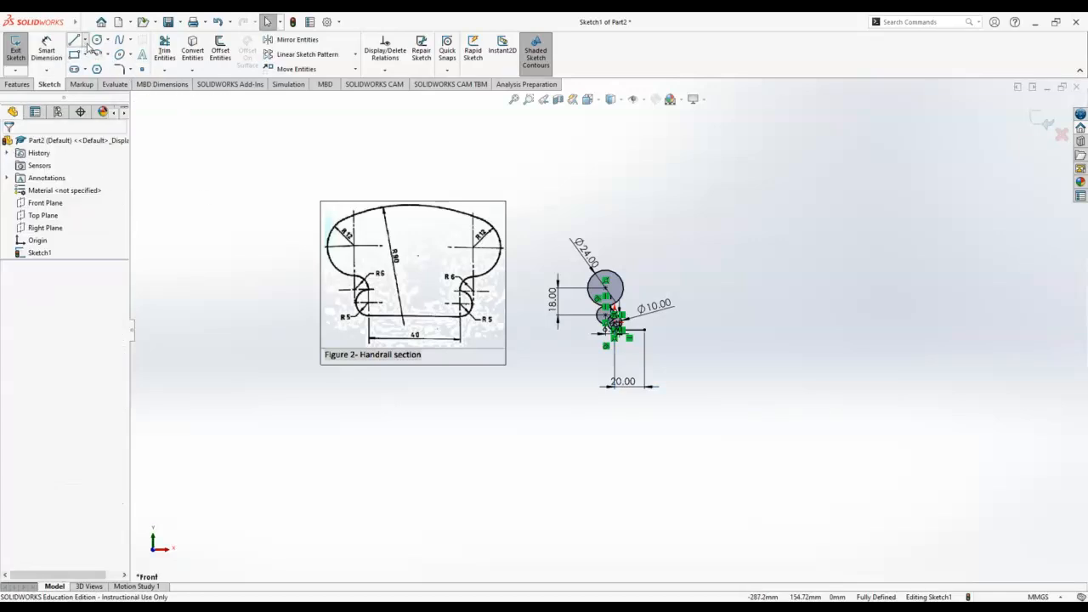
Step: Draw a vertical centerline upward from the right end of the 20 mm base line to well above the circles
click(98, 68)
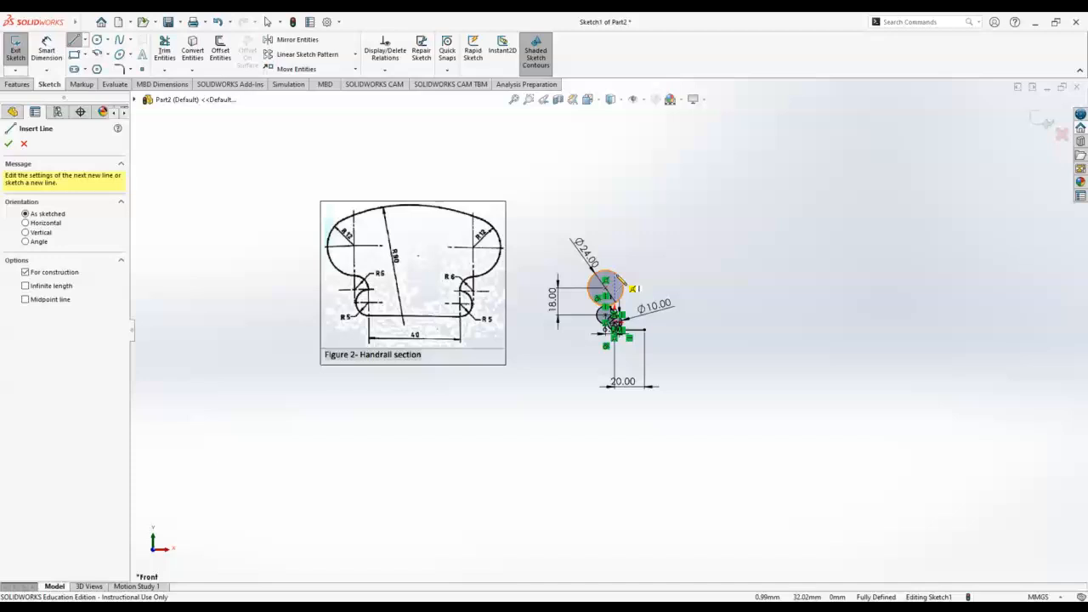
click(644, 330)
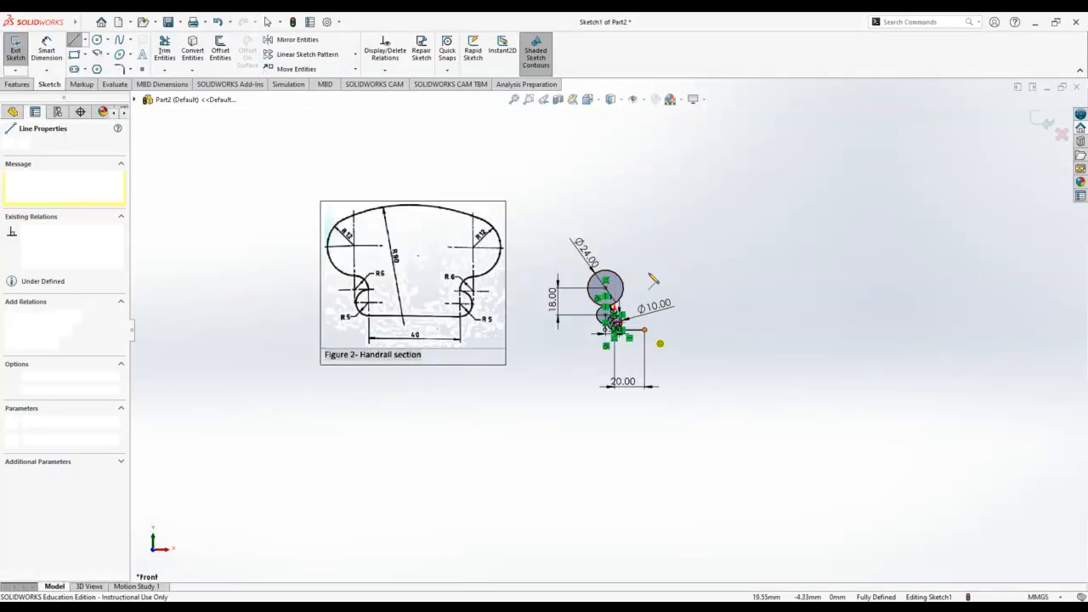
click(644, 177)
key(Escape)
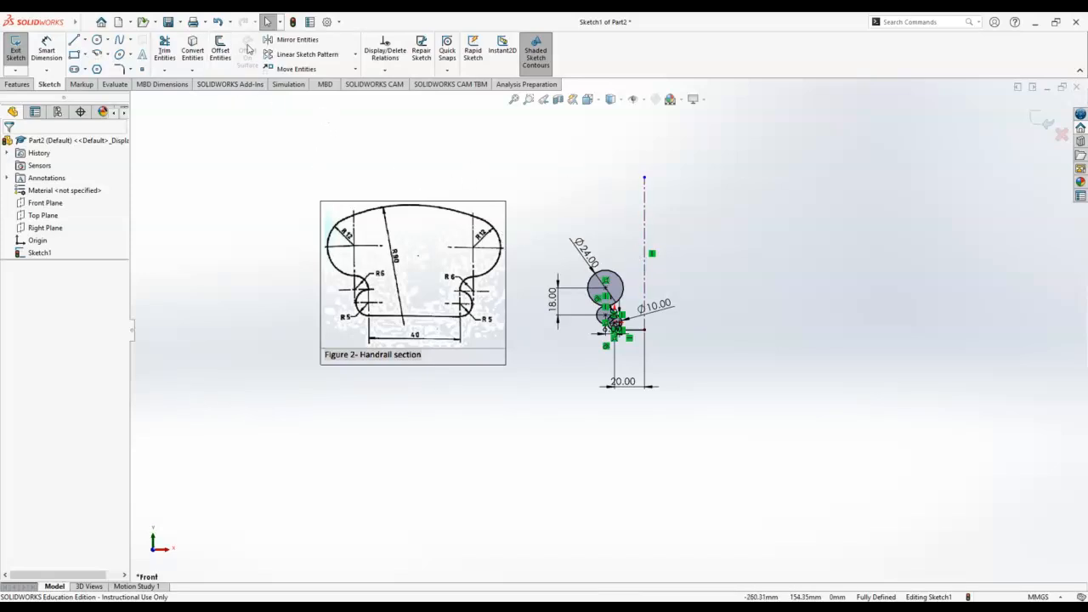
Step: Mirror the three left circles and the 20 mm base line about the vertical centerline
click(294, 43)
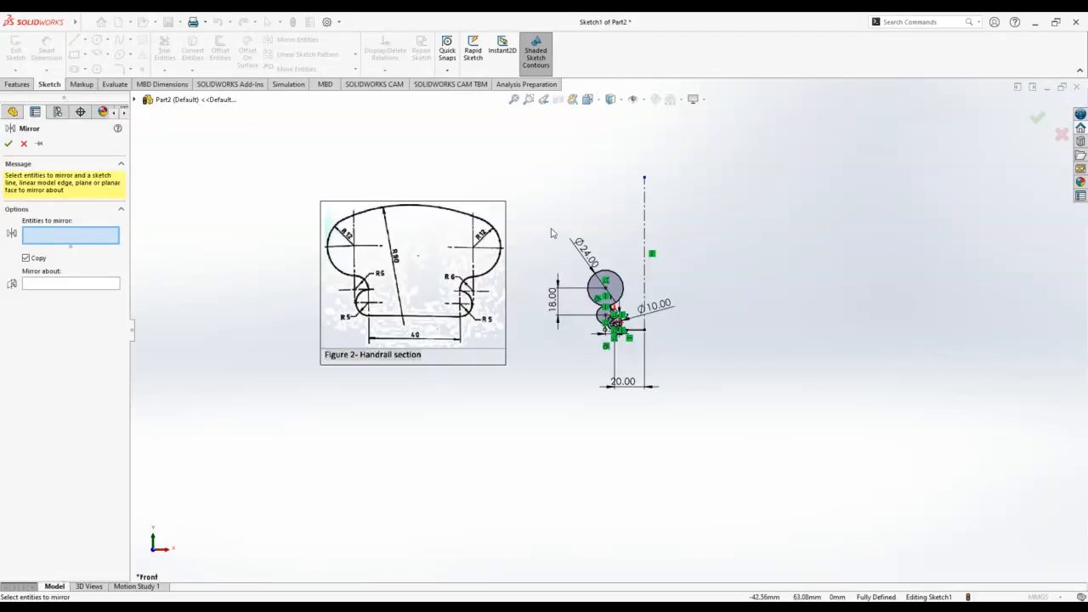
drag(545, 220, 665, 349)
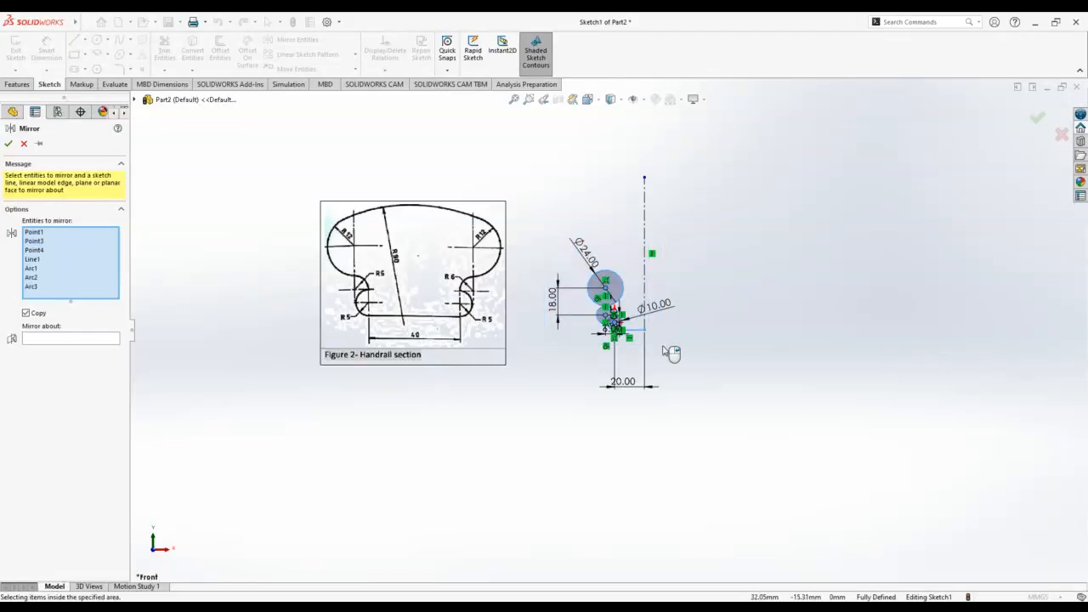
click(47, 340)
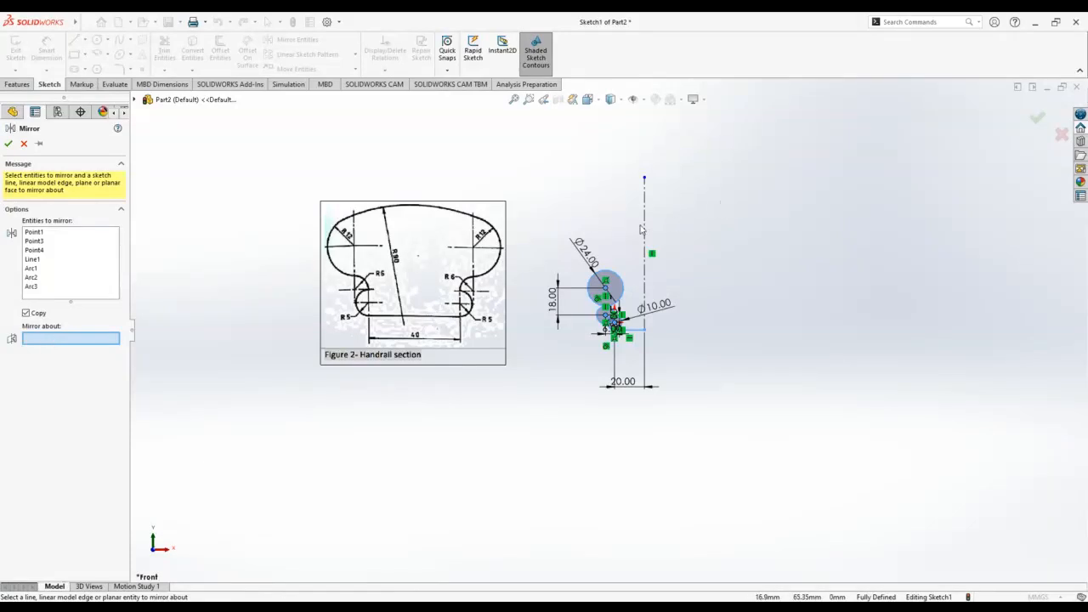
click(645, 229)
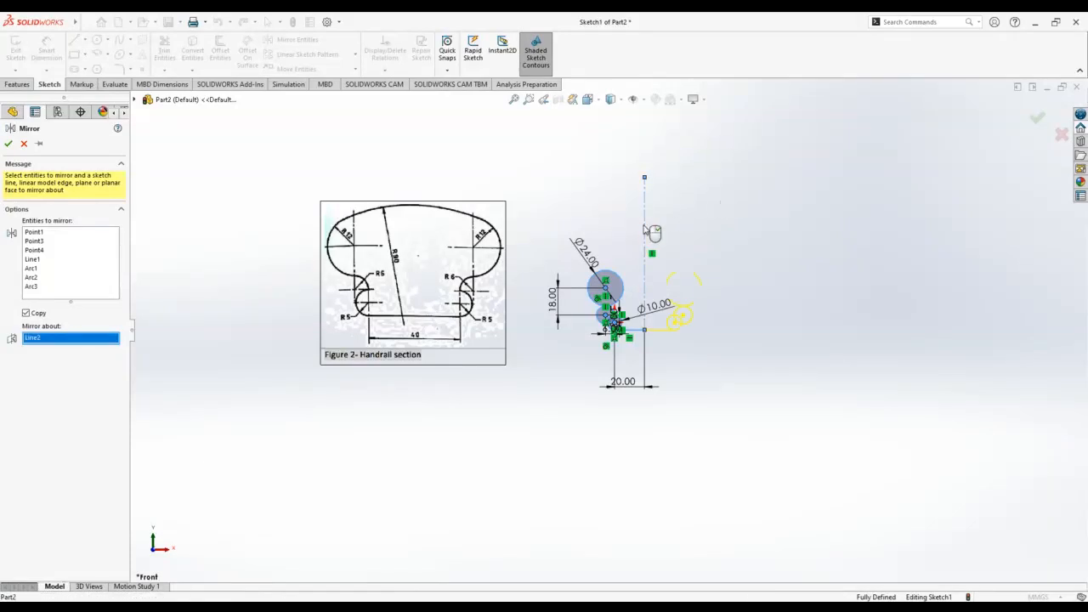
click(8, 144)
scroll(642, 333, down, 3)
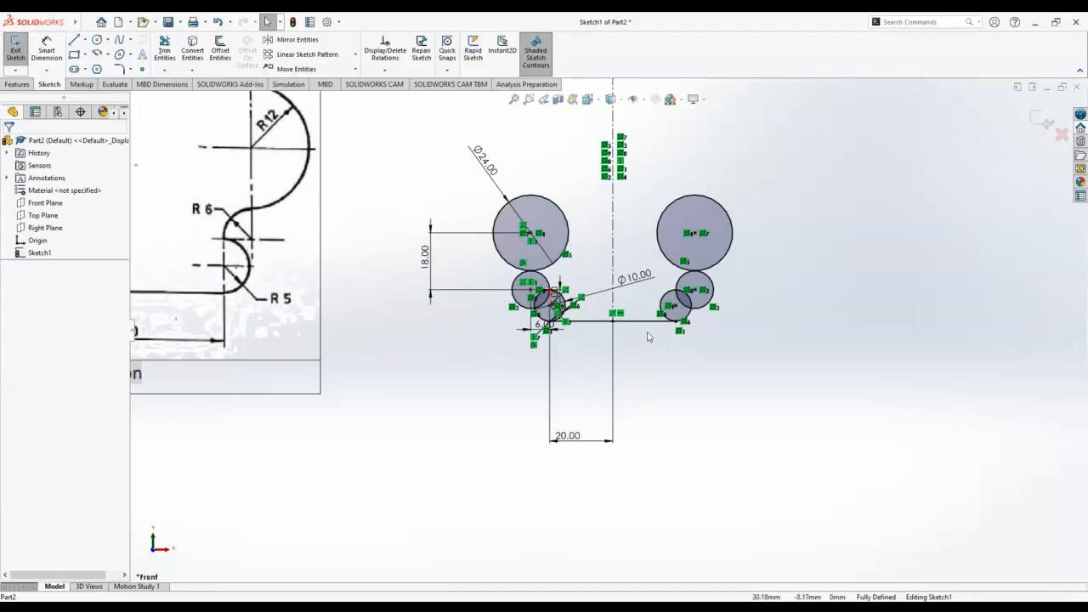
scroll(642, 333, up, 2)
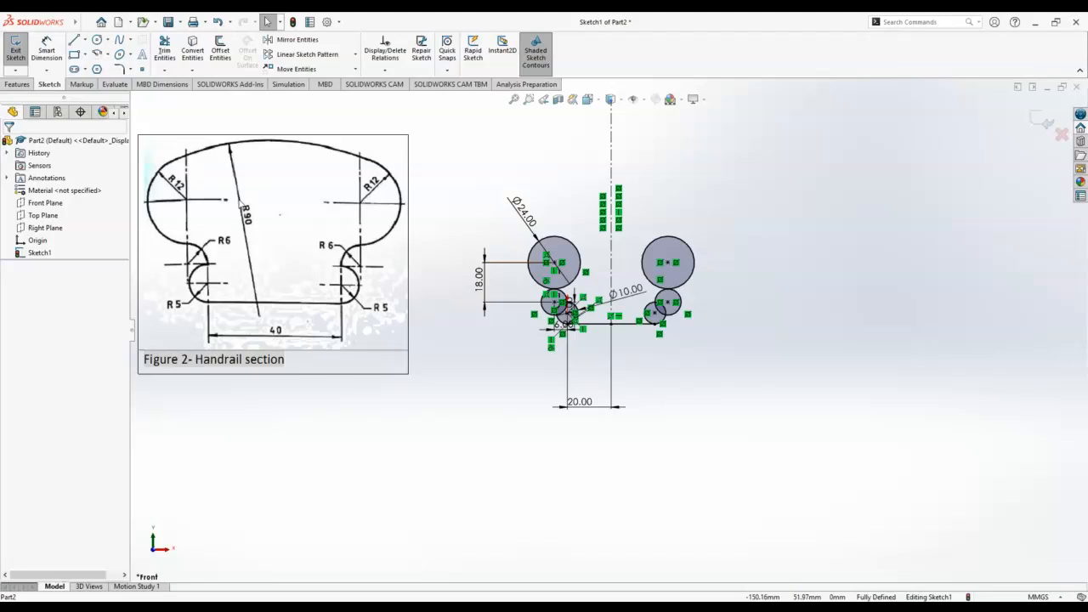
Step: Draw a circle with a 90 mm radius in the empty area to the right of the profile
click(97, 40)
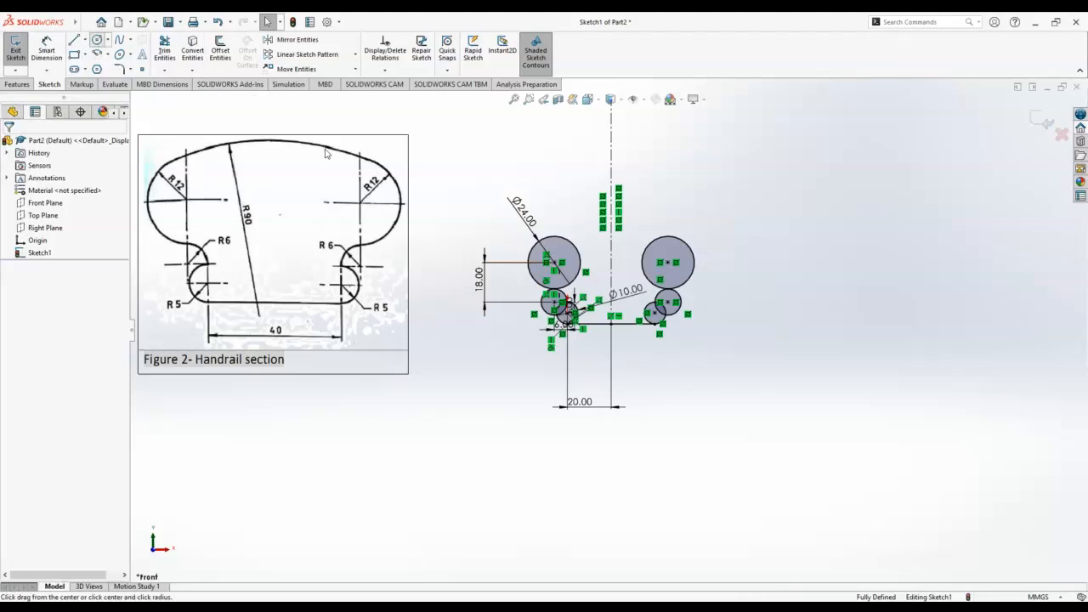
click(954, 412)
click(913, 240)
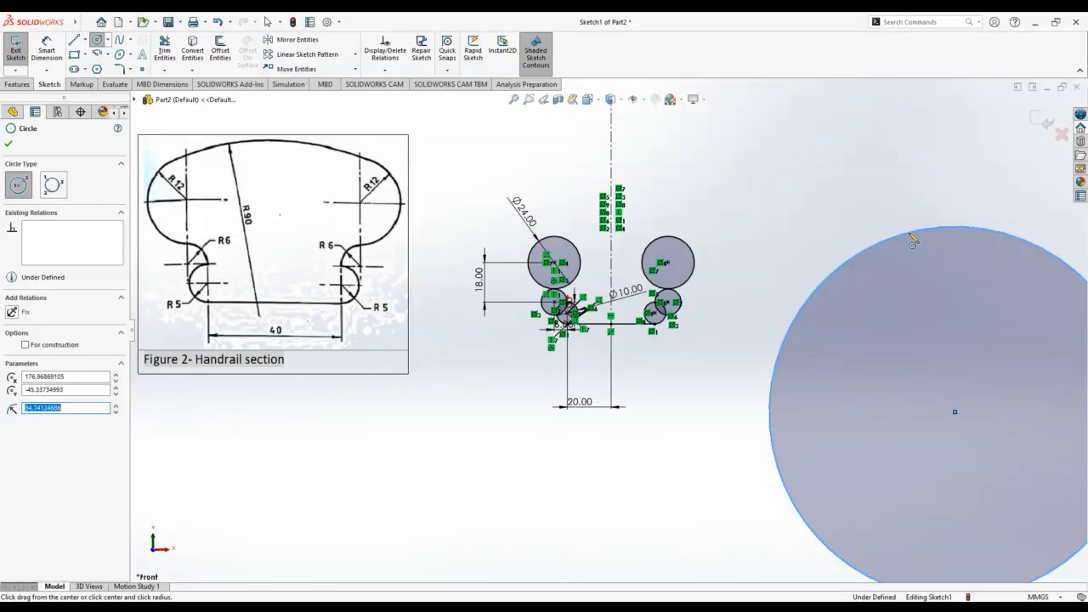
text(90)
key(Return)
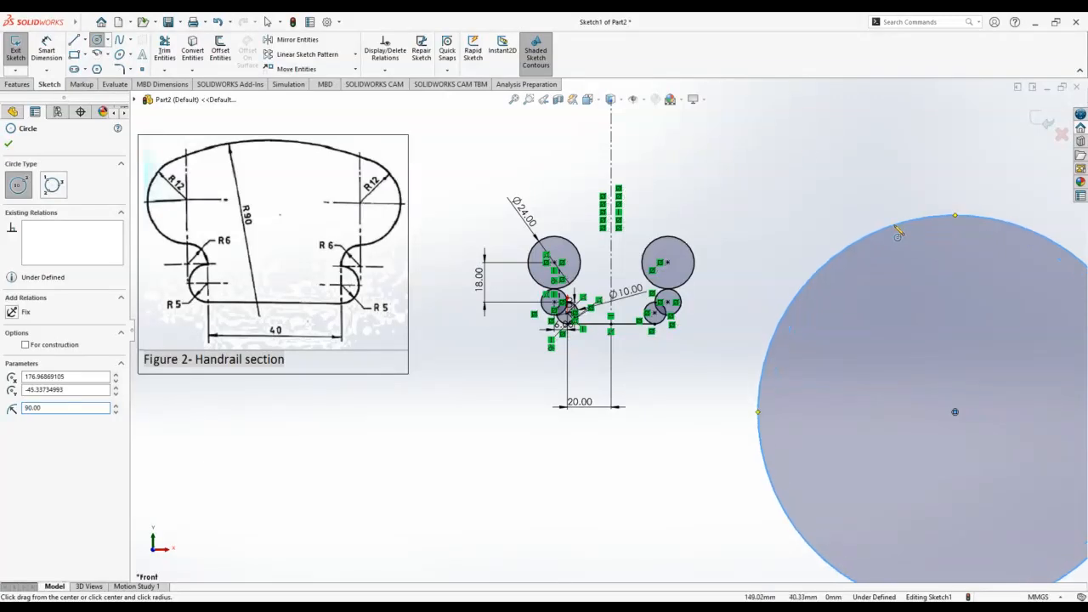
click(9, 145)
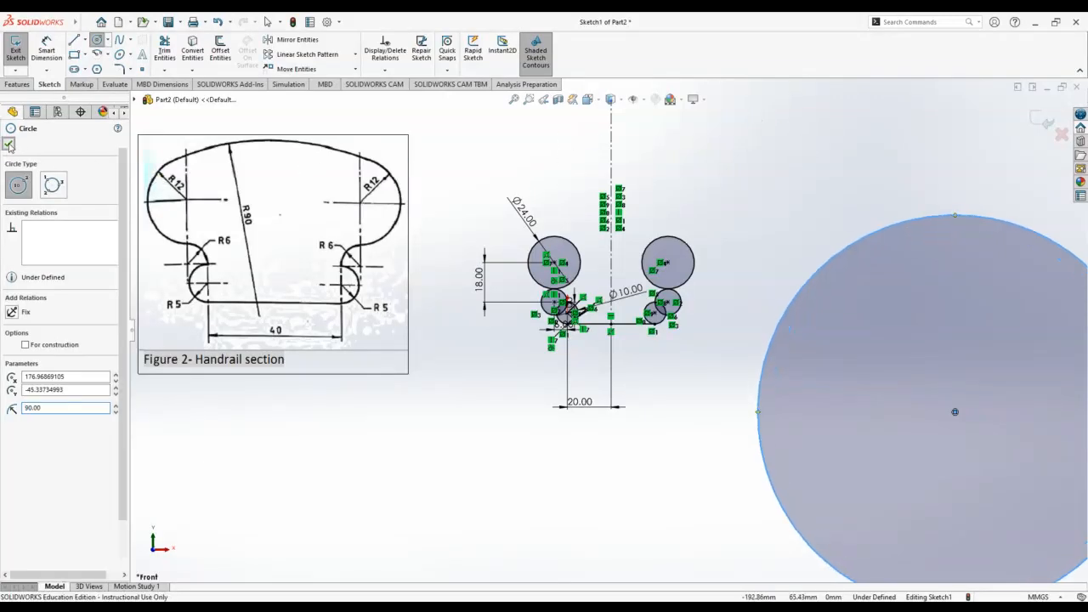
Step: Add a 180 mm diameter dimension above the large circle
click(46, 48)
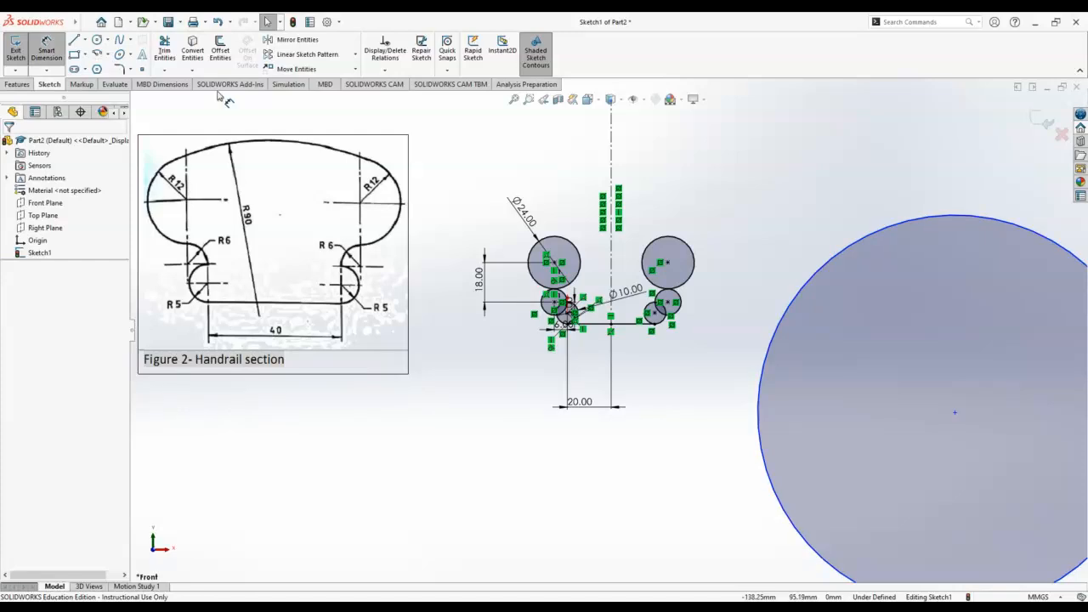
click(838, 254)
click(857, 290)
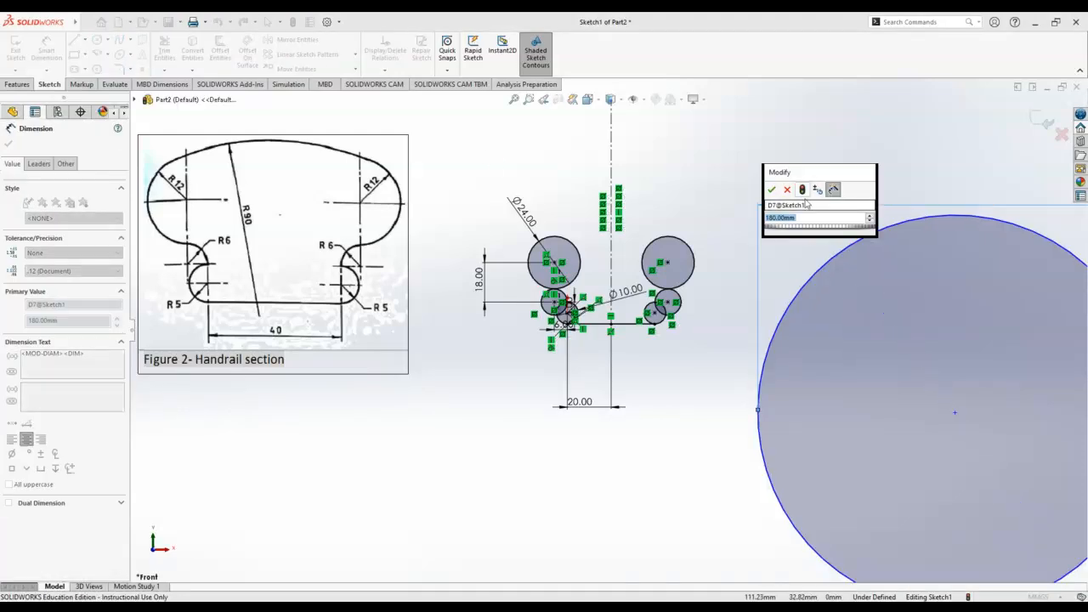
click(771, 189)
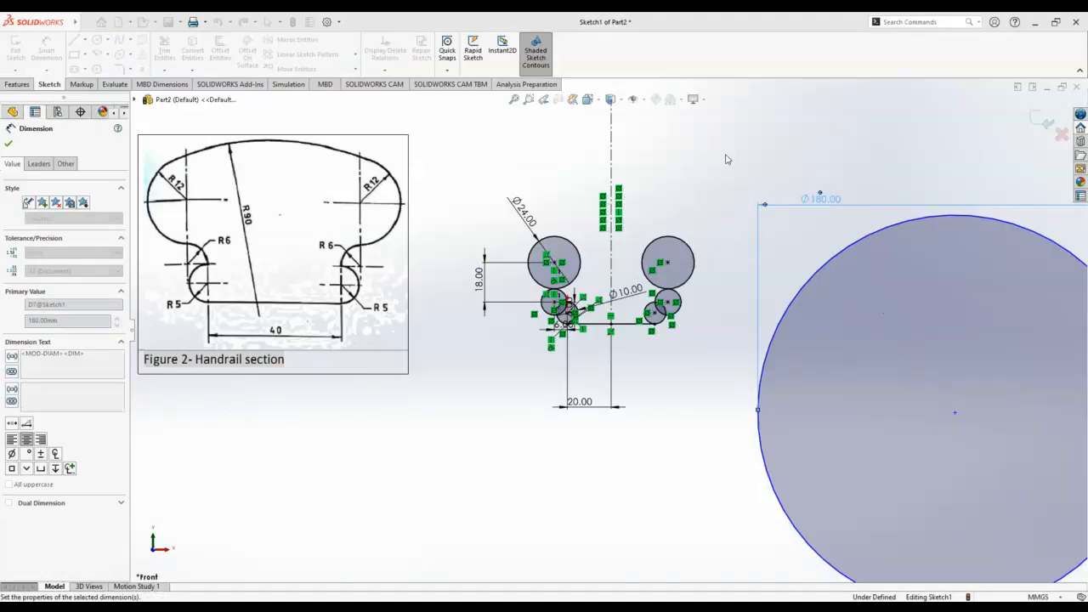
click(9, 146)
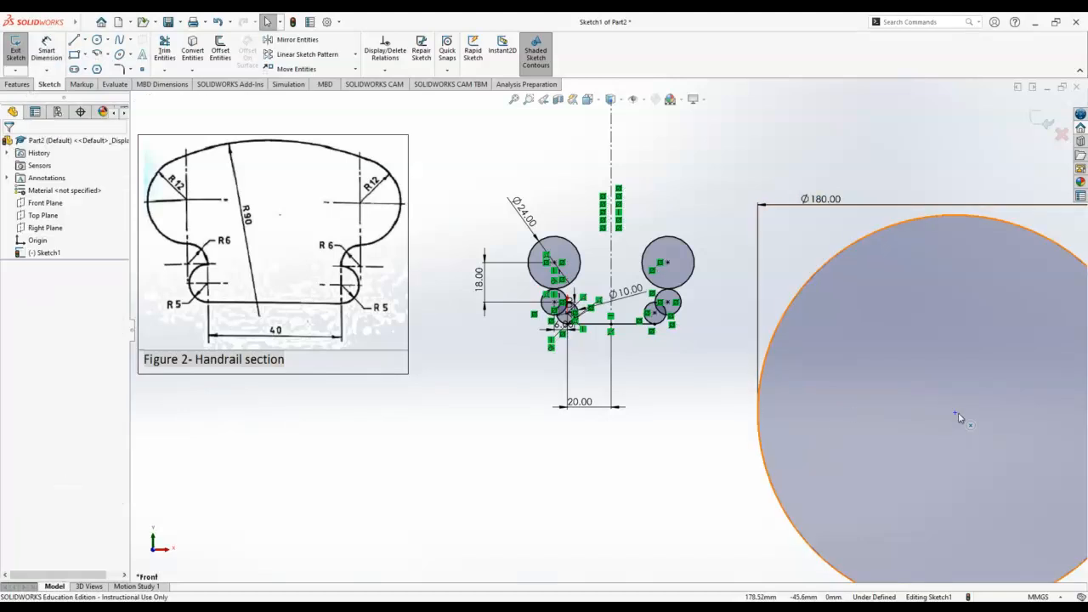
Step: Move the large circle's center below the profile near the centerline, and make the circle tangent to the left 24 mm circle
drag(952, 414, 607, 414)
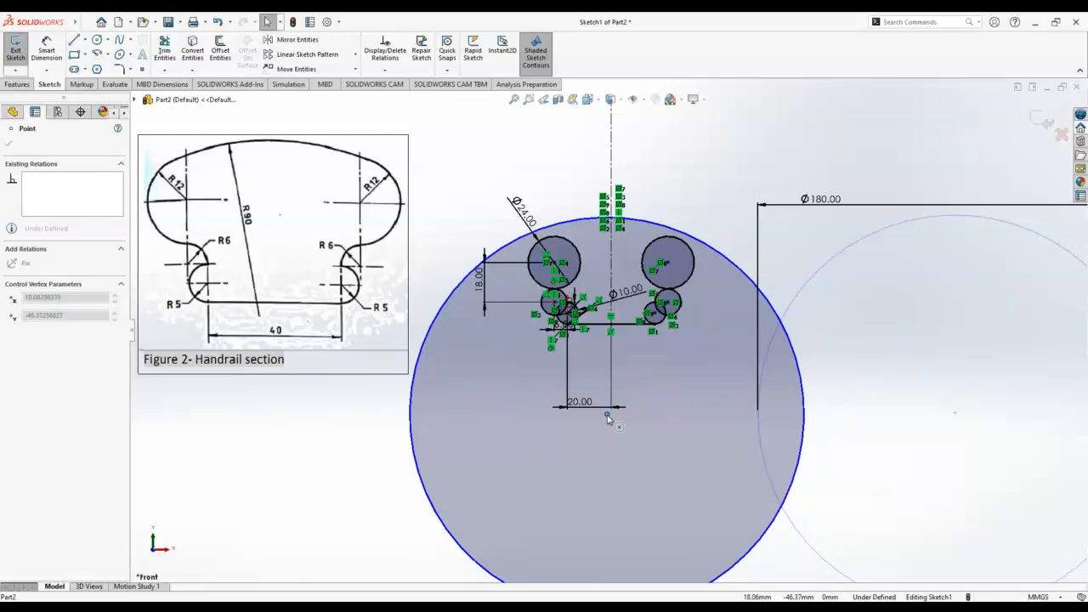
click(852, 189)
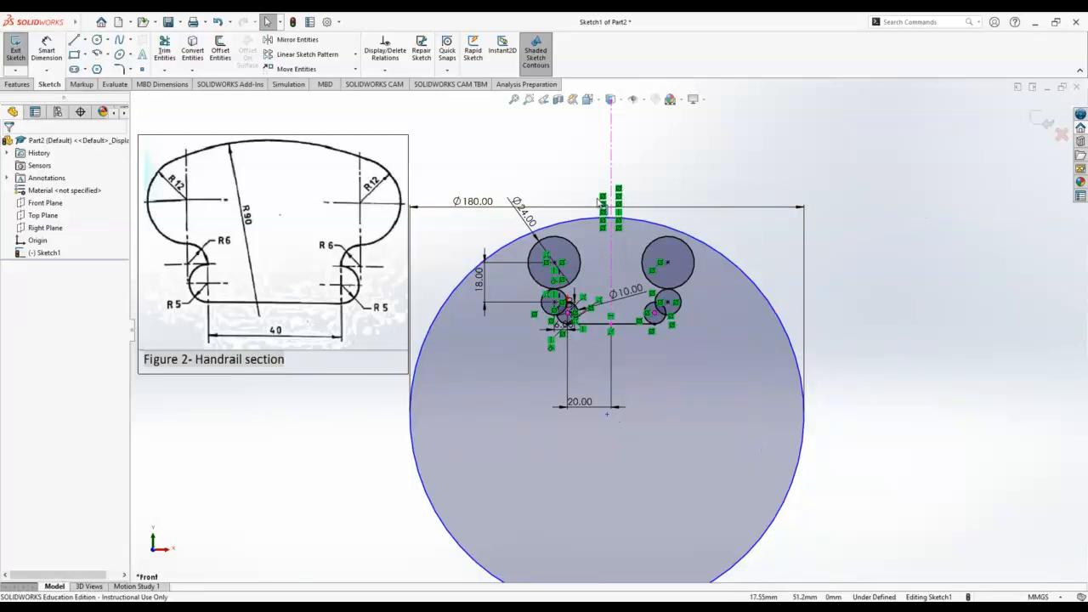
click(563, 244)
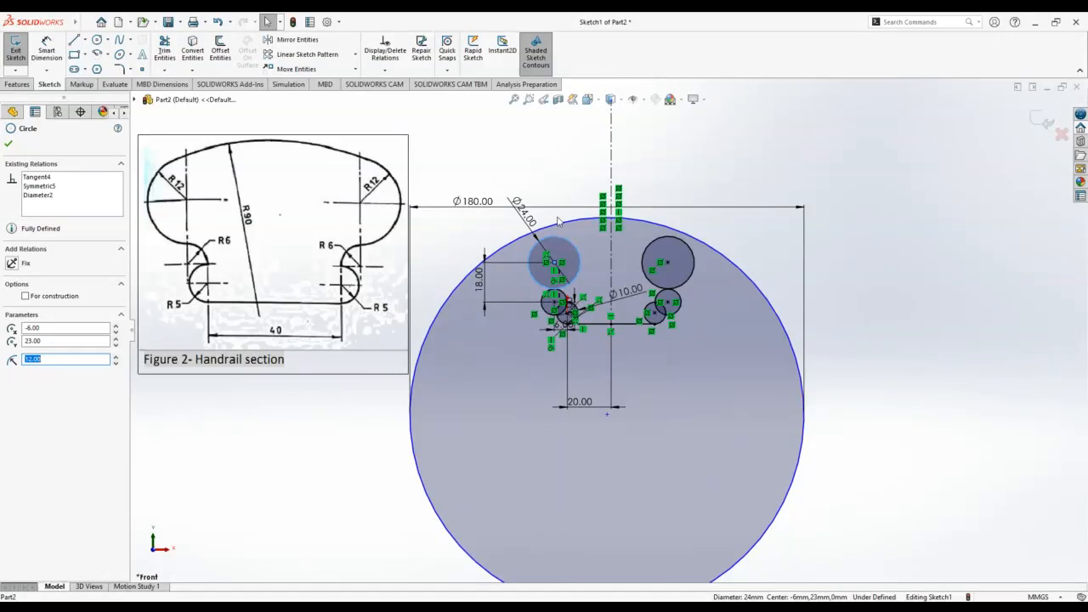
ctrl+click(789, 340)
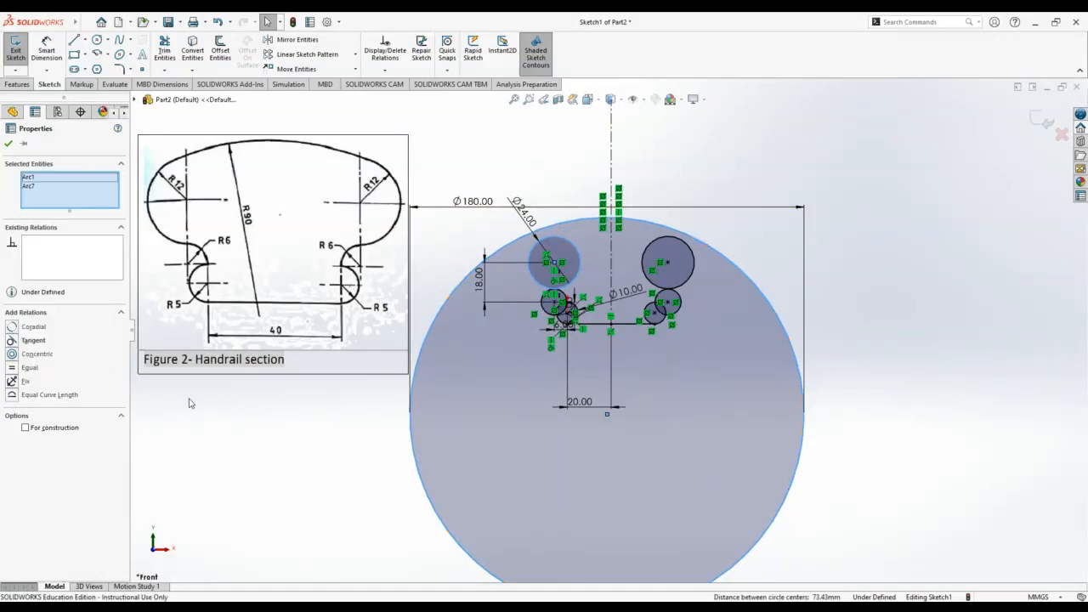
click(11, 340)
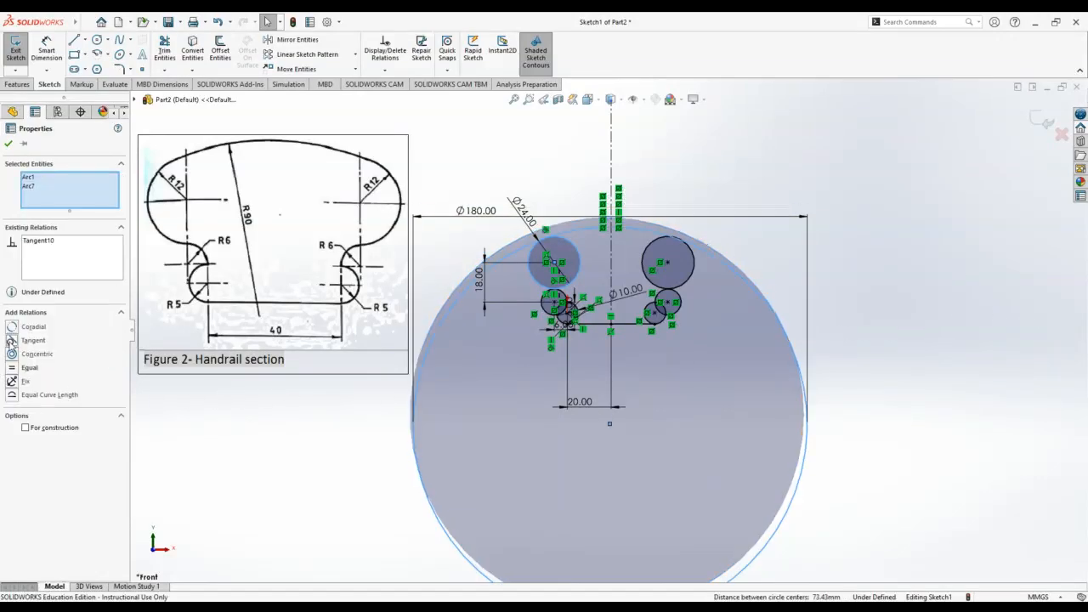
click(9, 143)
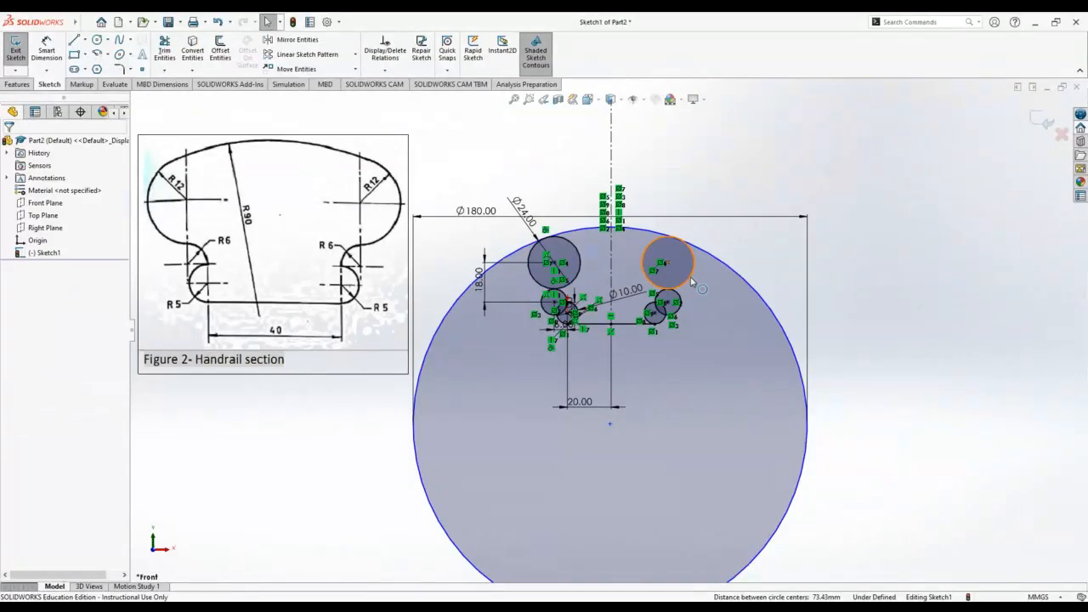
Step: Add a tangent relation between the right 24 mm circle and the 180 mm circle
click(687, 275)
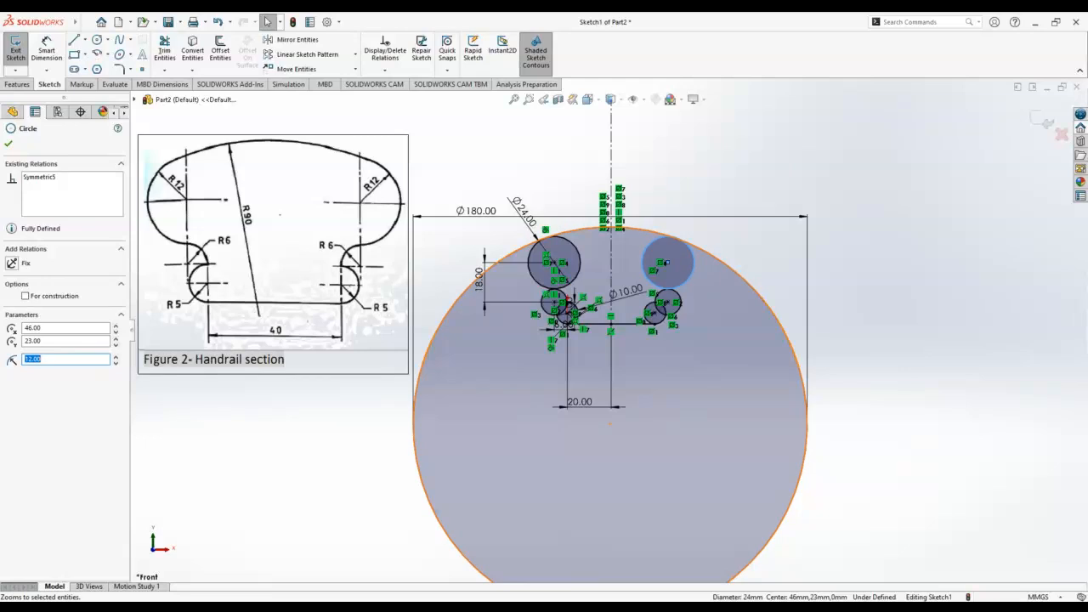
ctrl+click(761, 289)
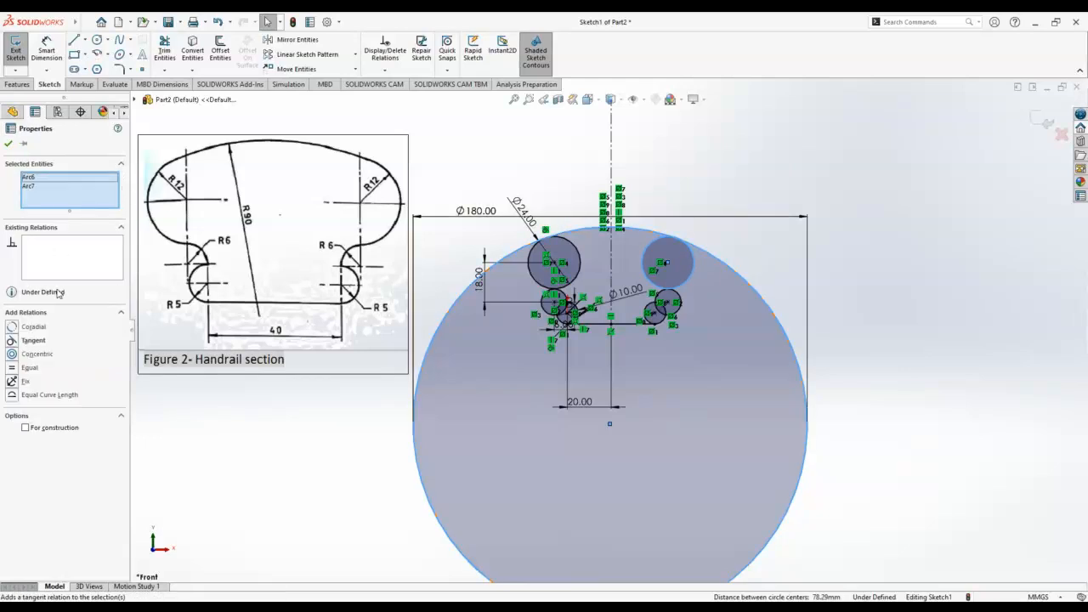
click(12, 340)
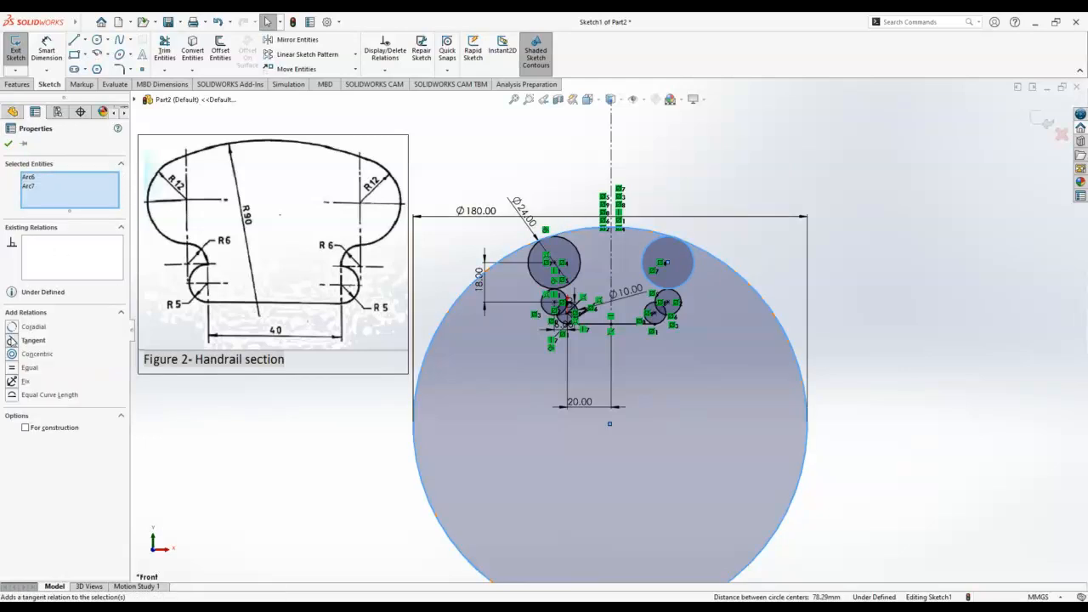
click(8, 143)
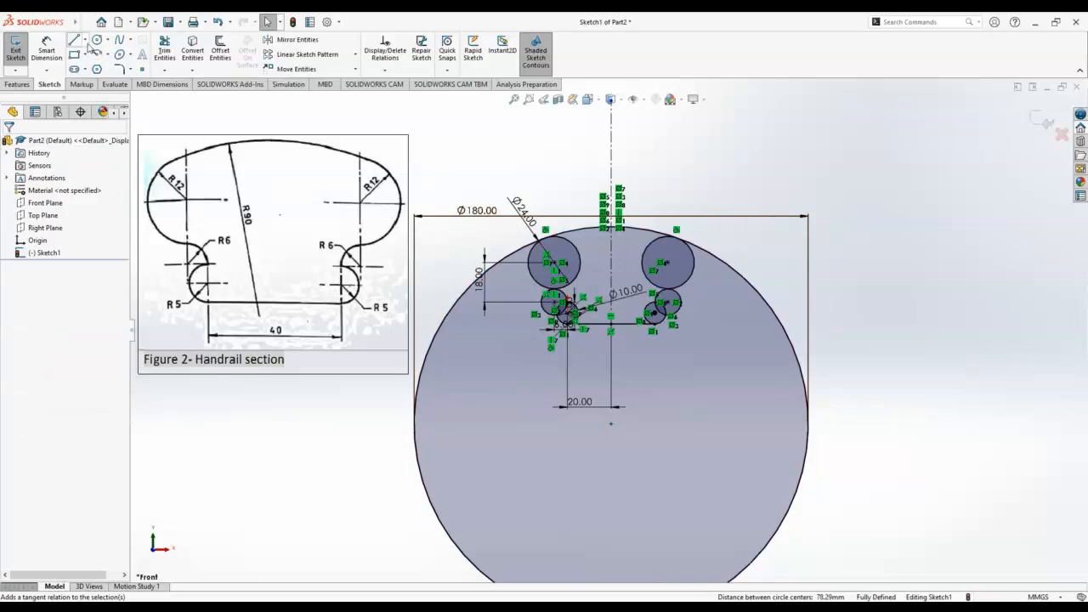
Step: Trim the 180 mm circle down to its top arc and remove the inner portions of both 24 mm circles
click(165, 51)
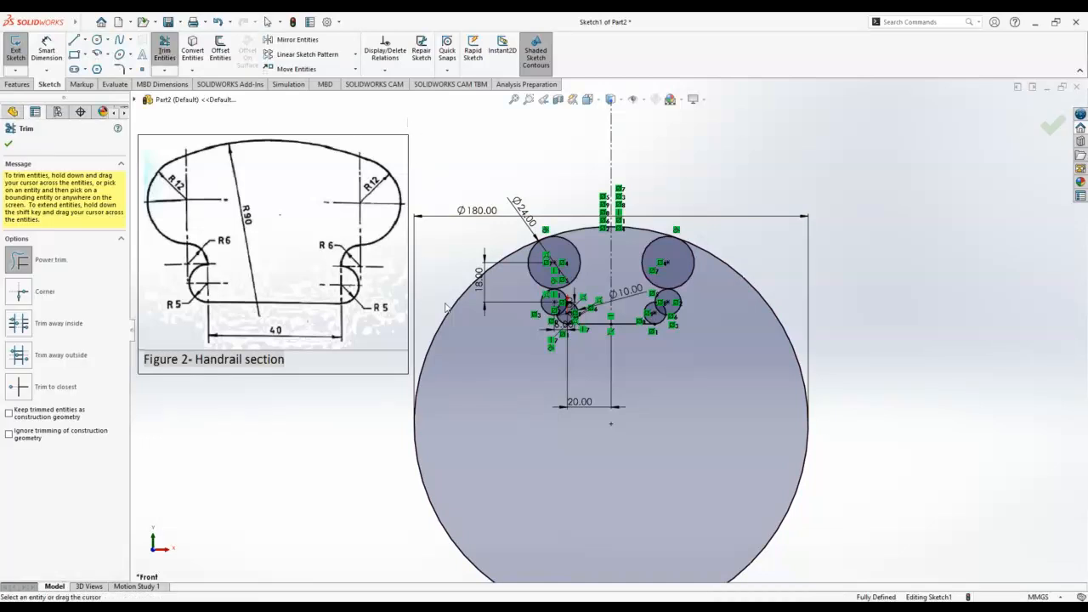
drag(444, 303, 459, 317)
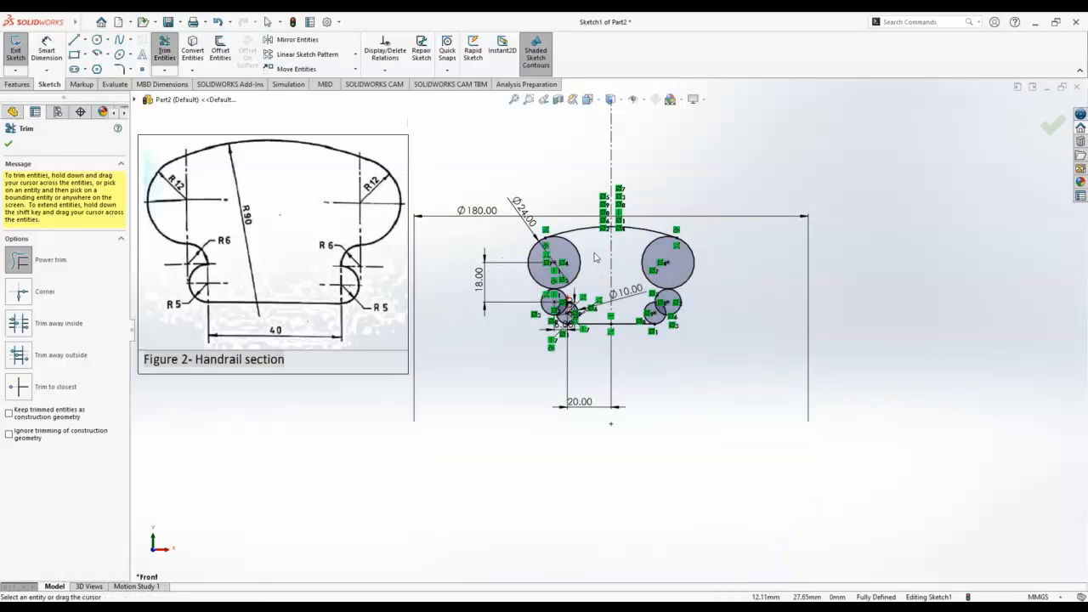
mouse_move(594, 254)
mouse_down()
mouse_move(579, 258)
mouse_move(649, 259)
mouse_up()
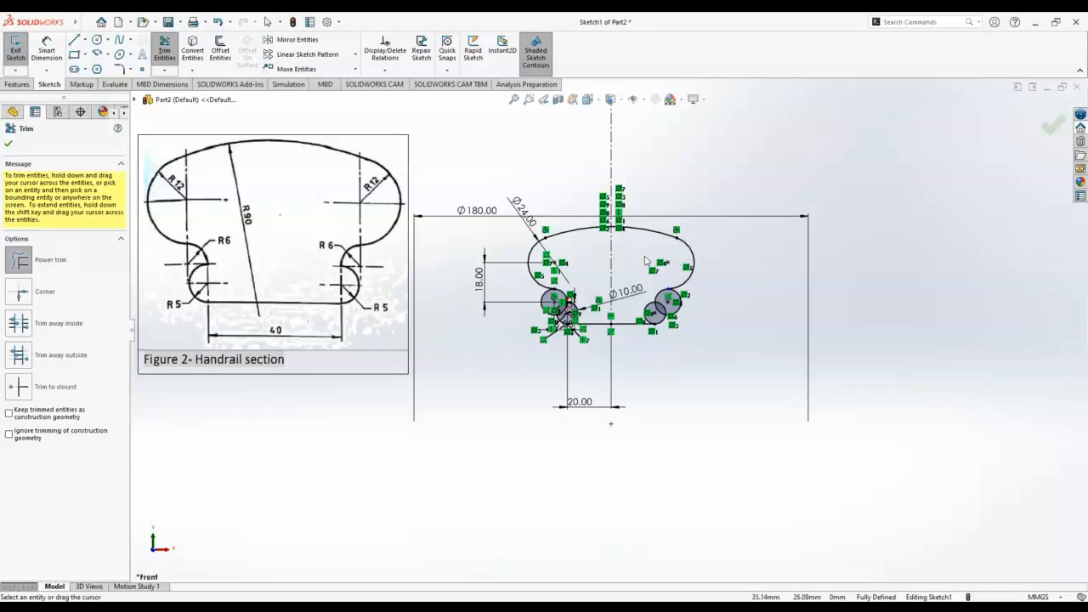
Step: Trim the outer portions of the two R6 circles and the inner portions of the two R5 circles
drag(697, 311, 670, 307)
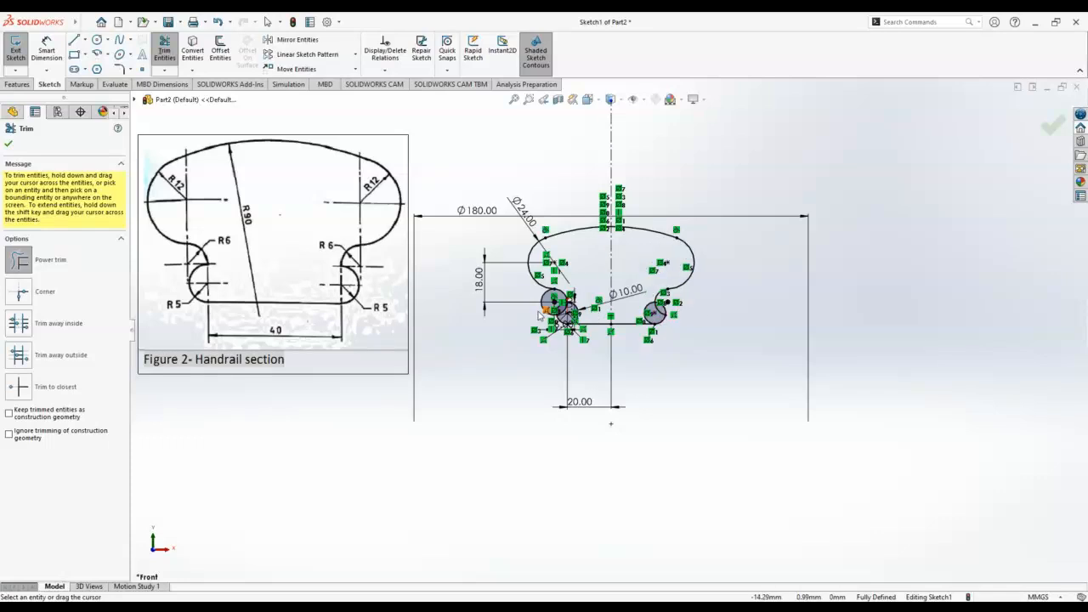
drag(535, 316, 563, 306)
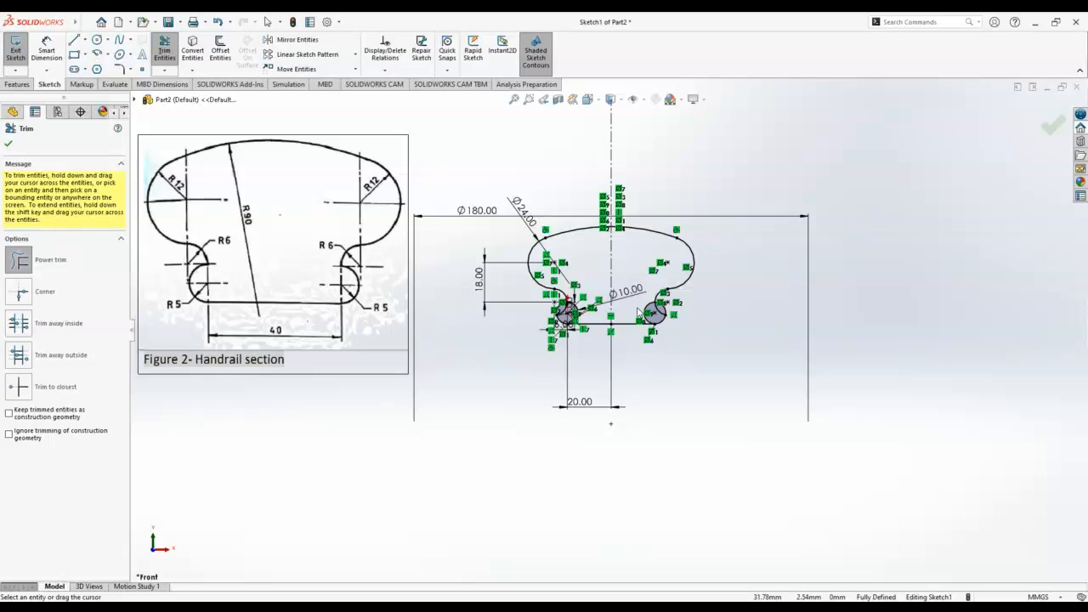
drag(646, 311, 656, 318)
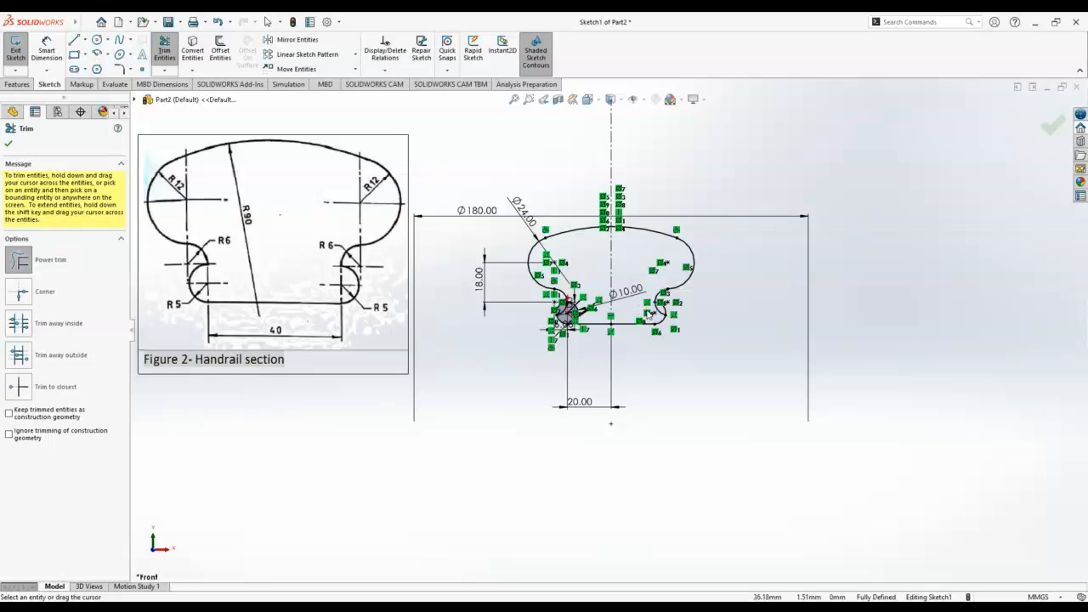
drag(583, 315, 568, 314)
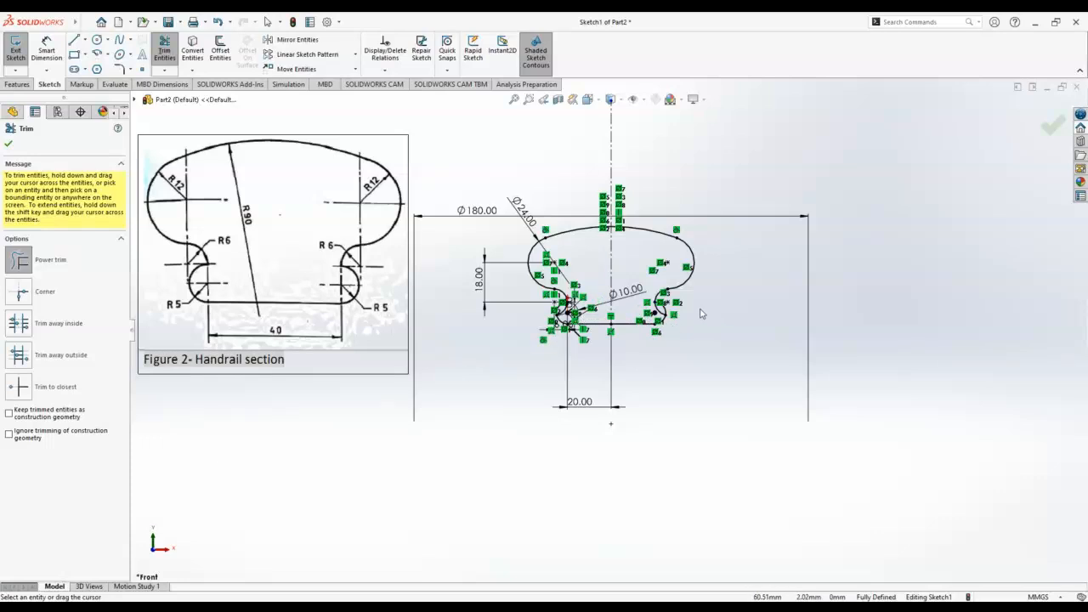
Step: Try trimming the R5 arc at the profile's lower right corner, and undo that trim
drag(672, 313, 653, 318)
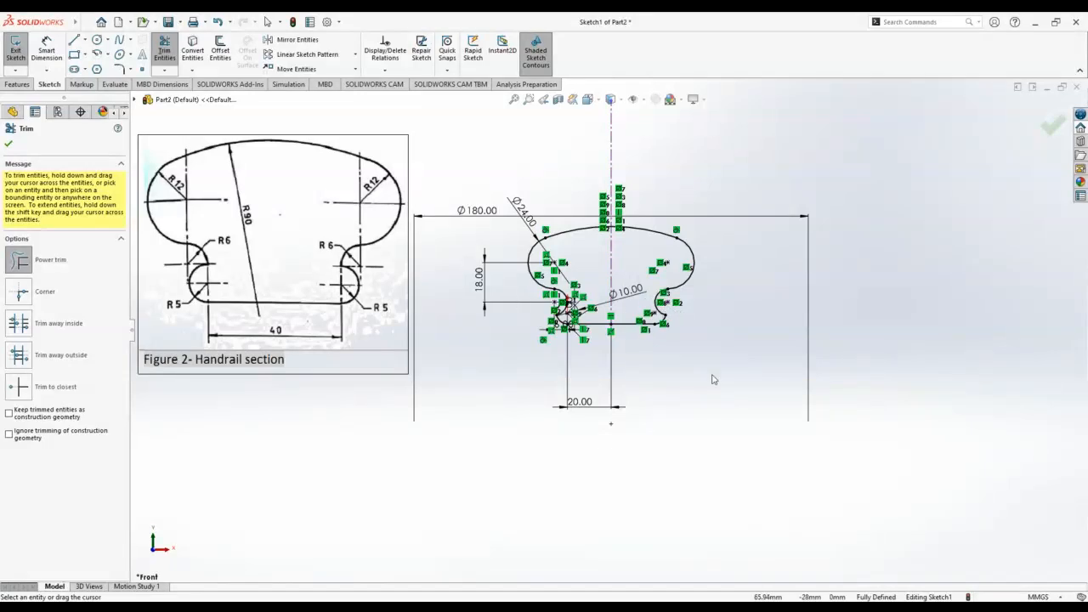
key(ctrl+z)
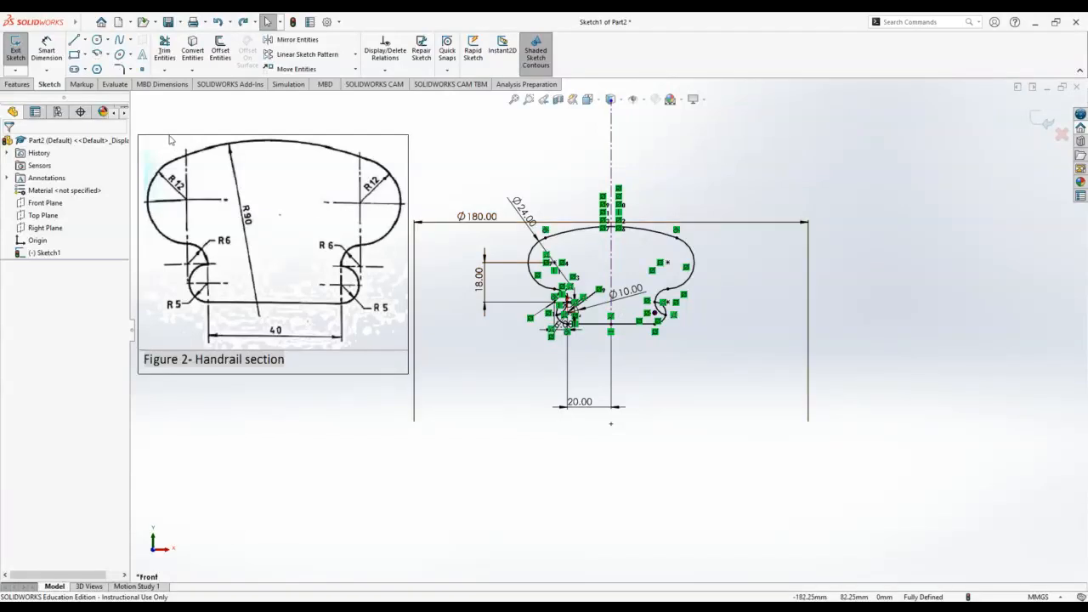
Step: Trim the leftover arc segments inside both lower R5 lobes to leave one closed outline, and exit the sketch
click(165, 50)
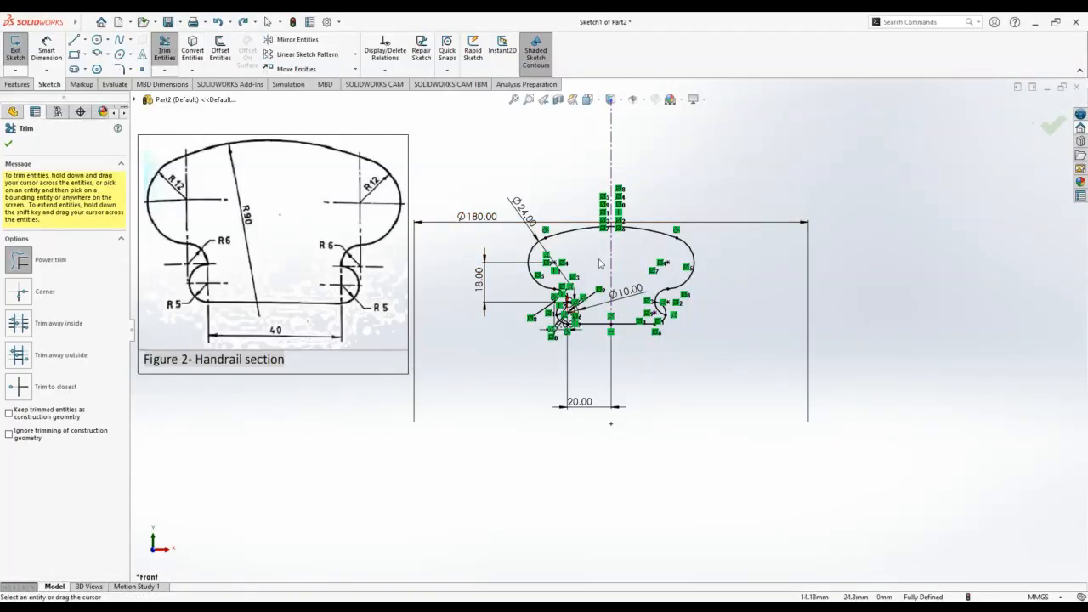
scroll(599, 265, down, 3)
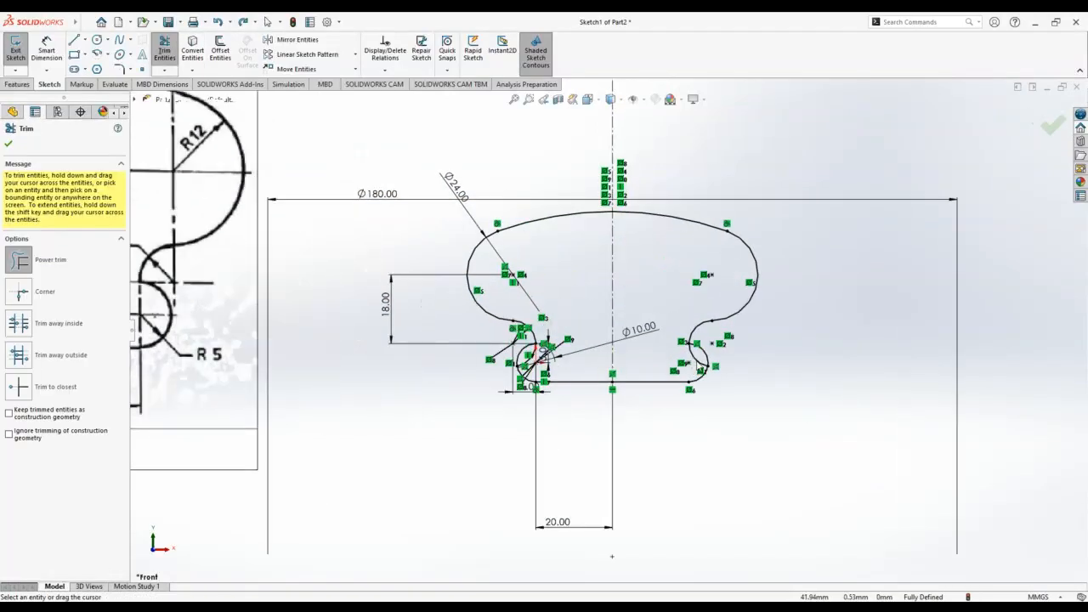
drag(696, 361, 666, 364)
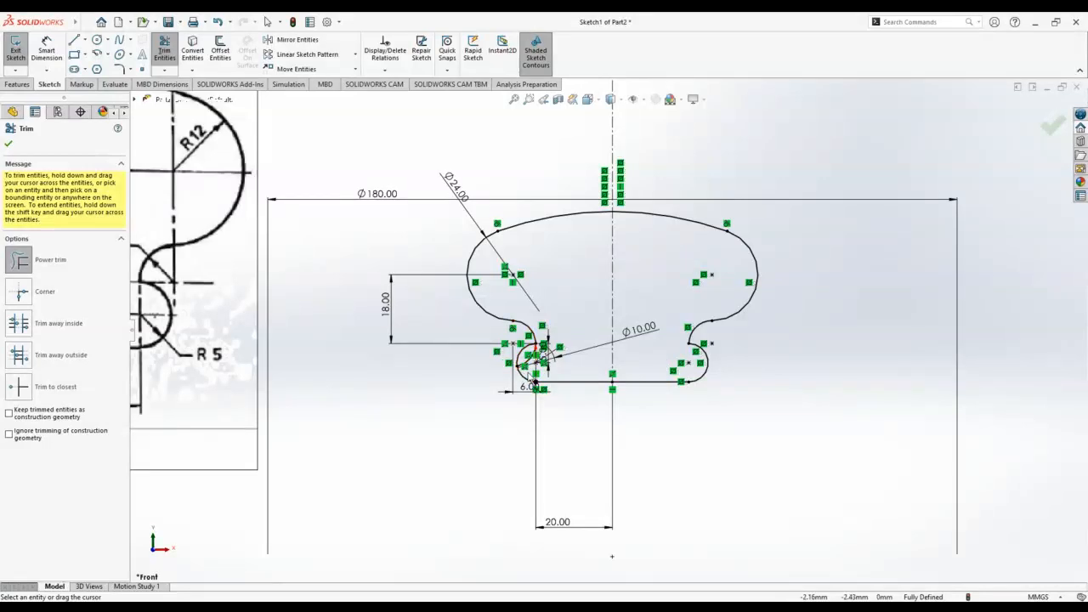
drag(544, 348, 520, 364)
scroll(636, 349, down, 3)
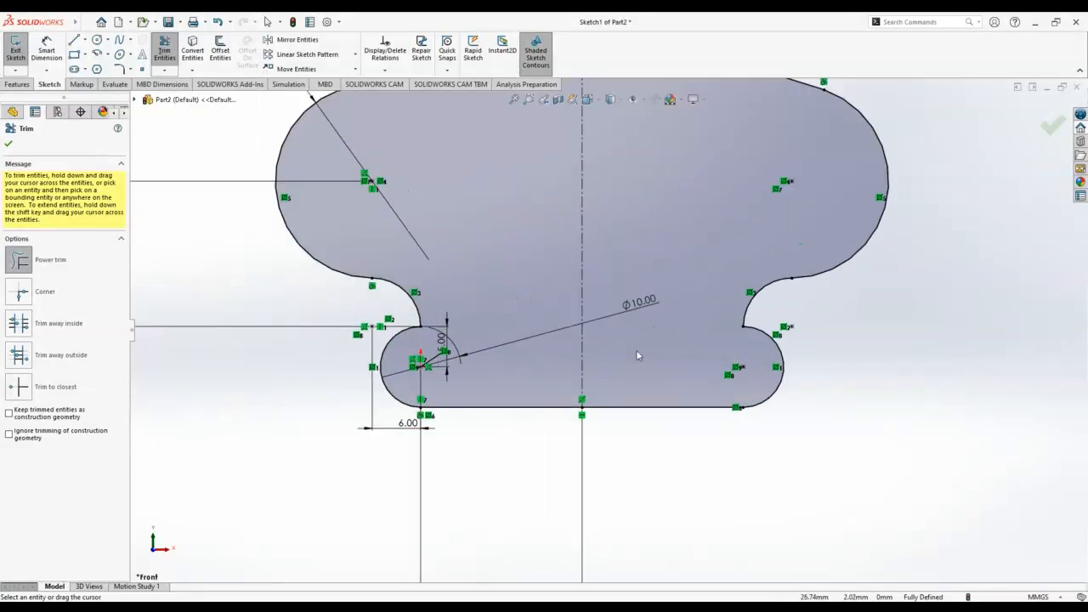
scroll(636, 349, up, 7)
click(1052, 127)
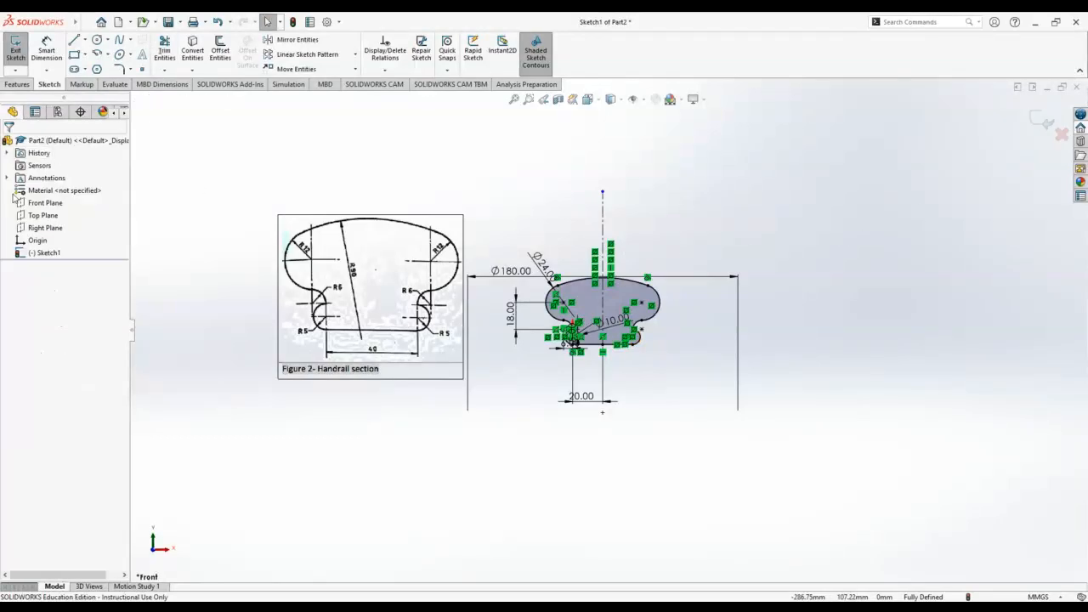
click(45, 254)
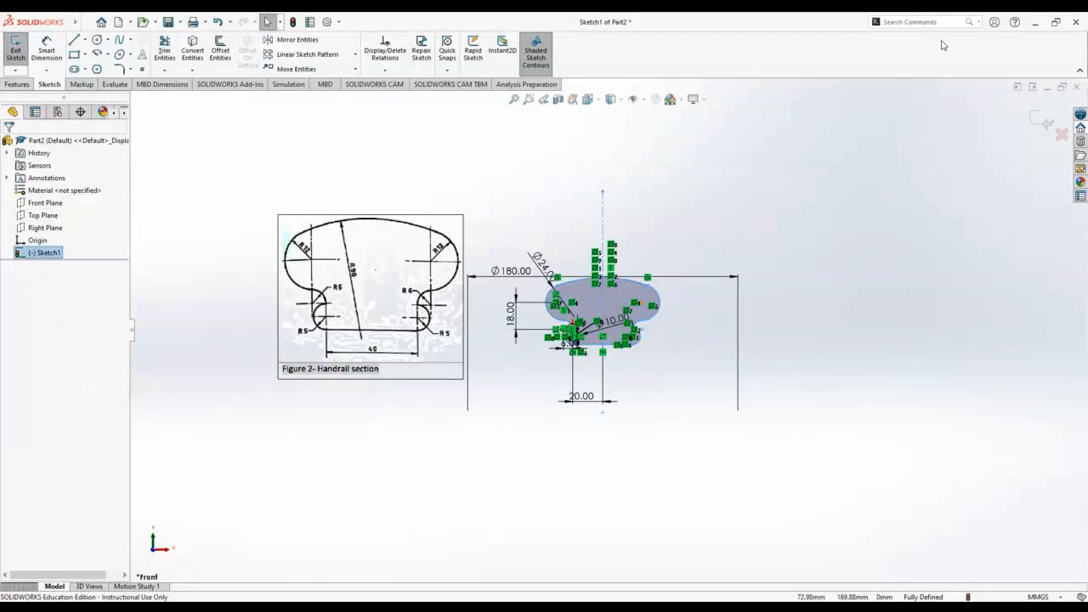
click(1037, 126)
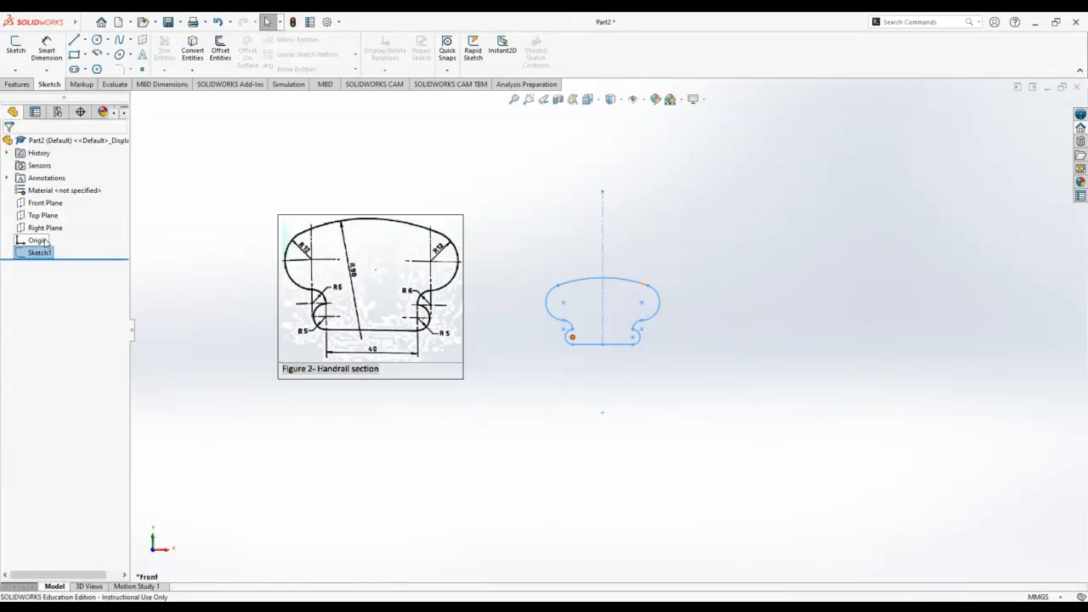
Step: Extrude the handrail profile to a depth of 5 mm and save the part as fig2
click(17, 84)
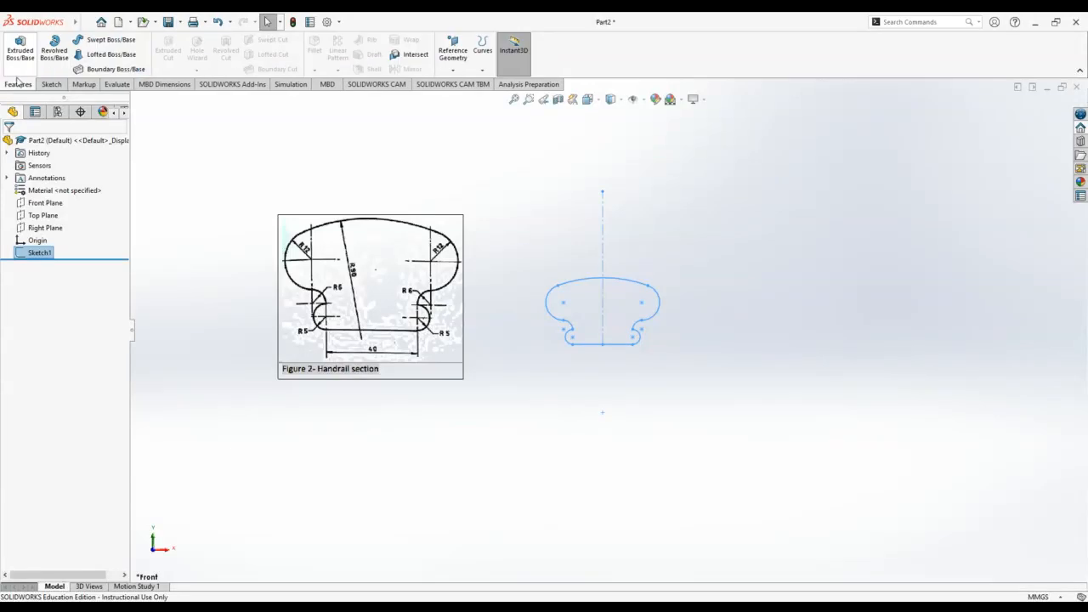
click(20, 51)
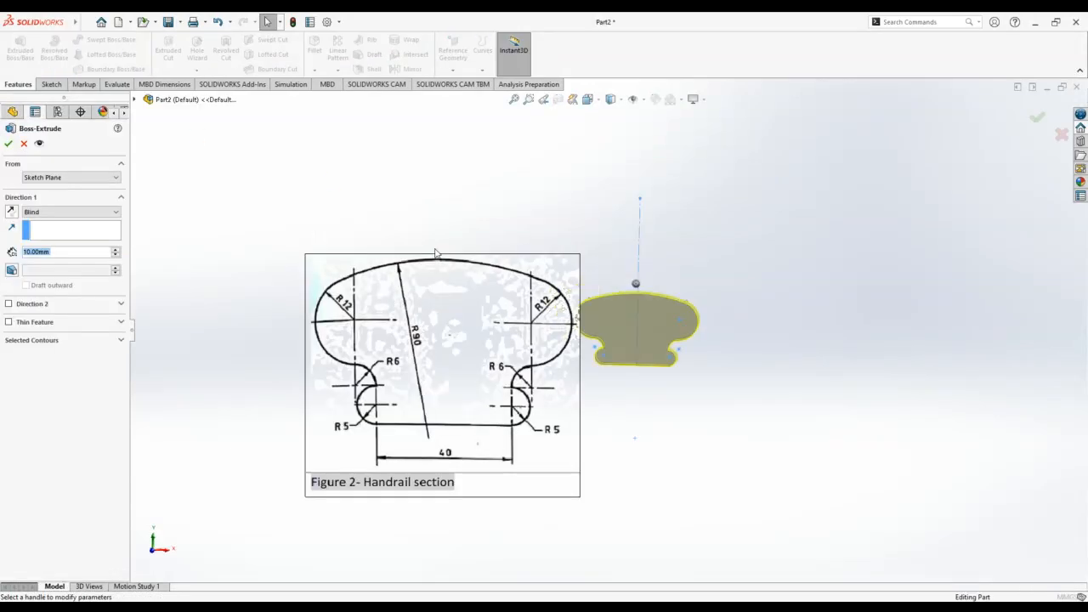
text(5)
key(Return)
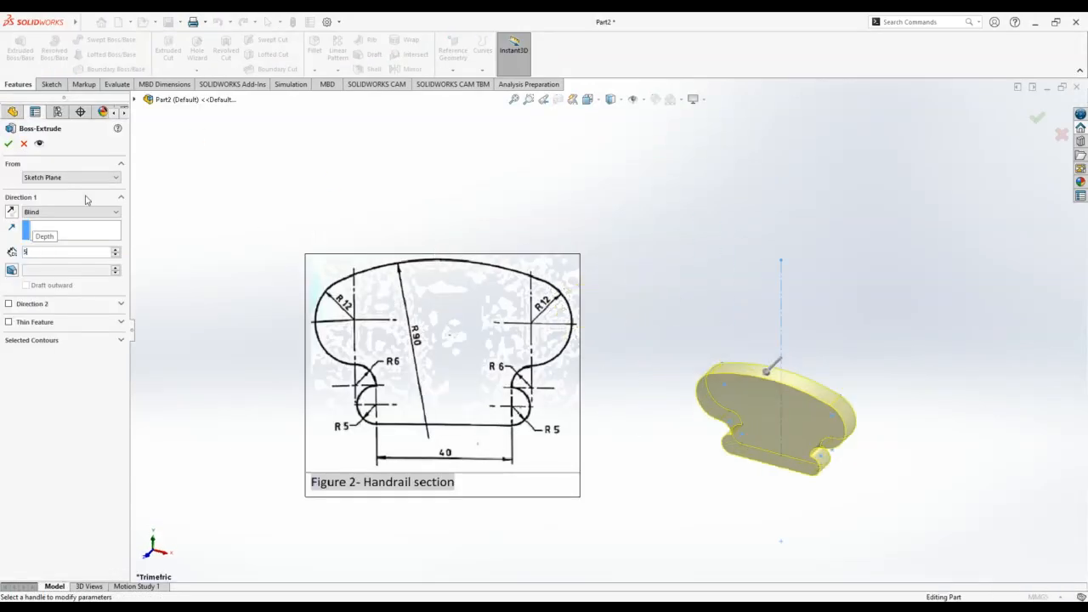
click(10, 143)
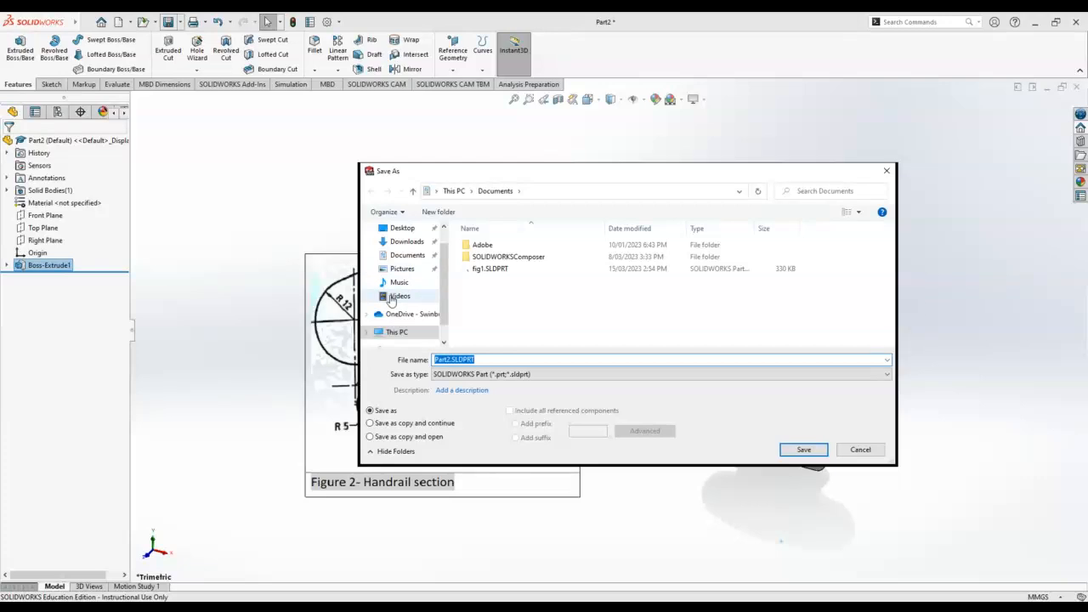
text(fig2)
key(Return)
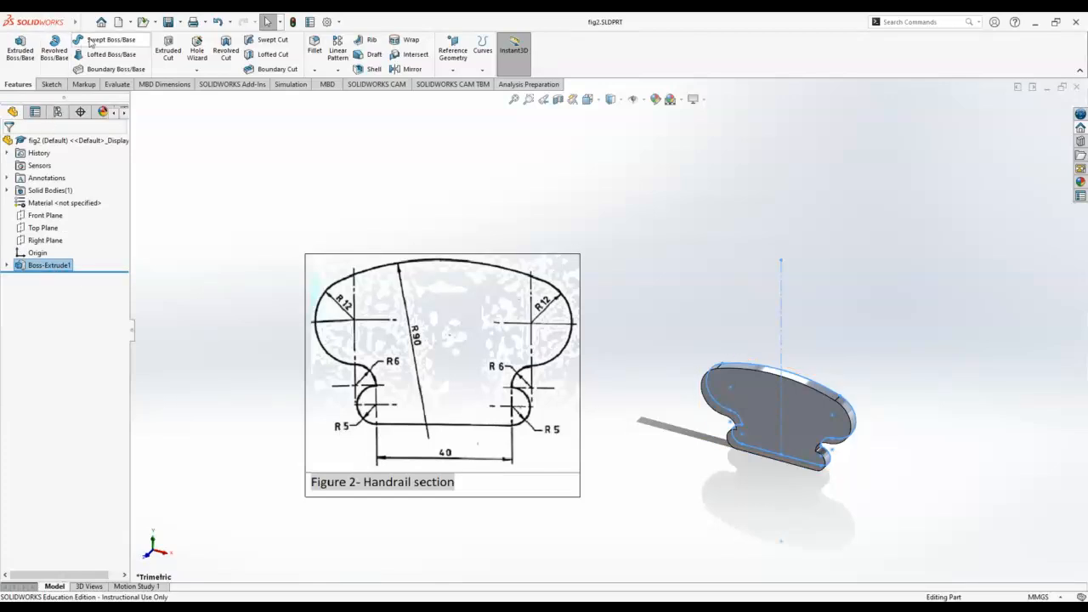
Step: Create an A4 (ISO) drawing from the part and place only its front view near the middle of the sheet
mouse_move(94, 25)
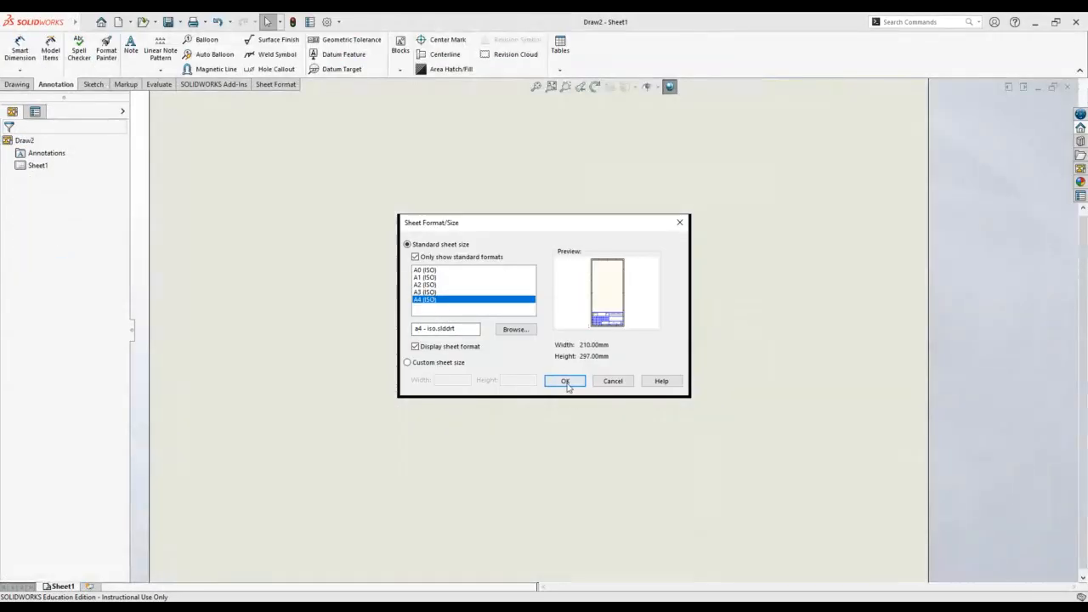
click(566, 381)
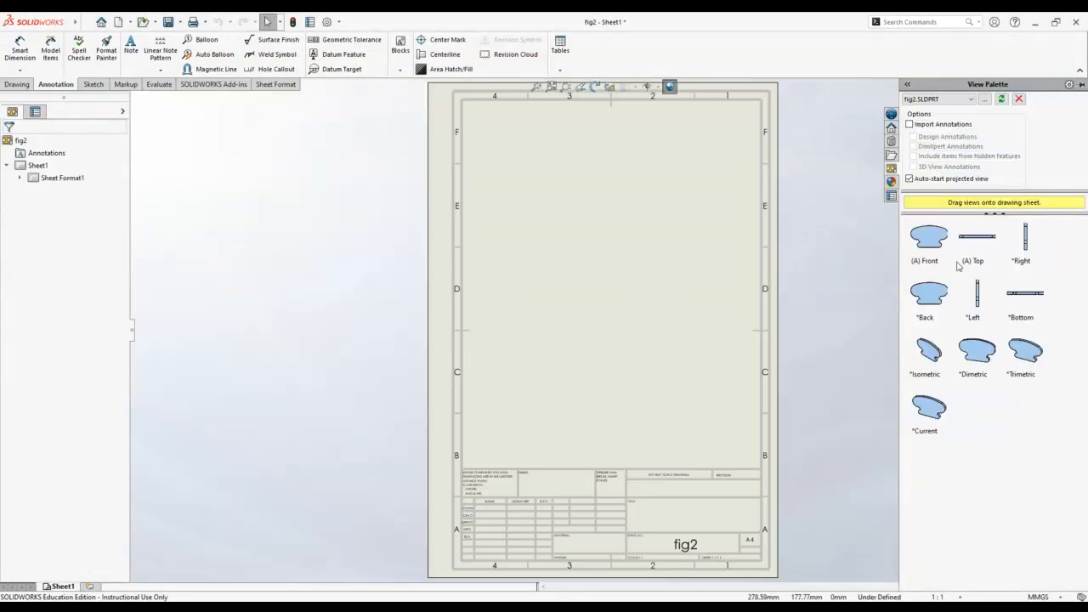
drag(936, 254, 607, 292)
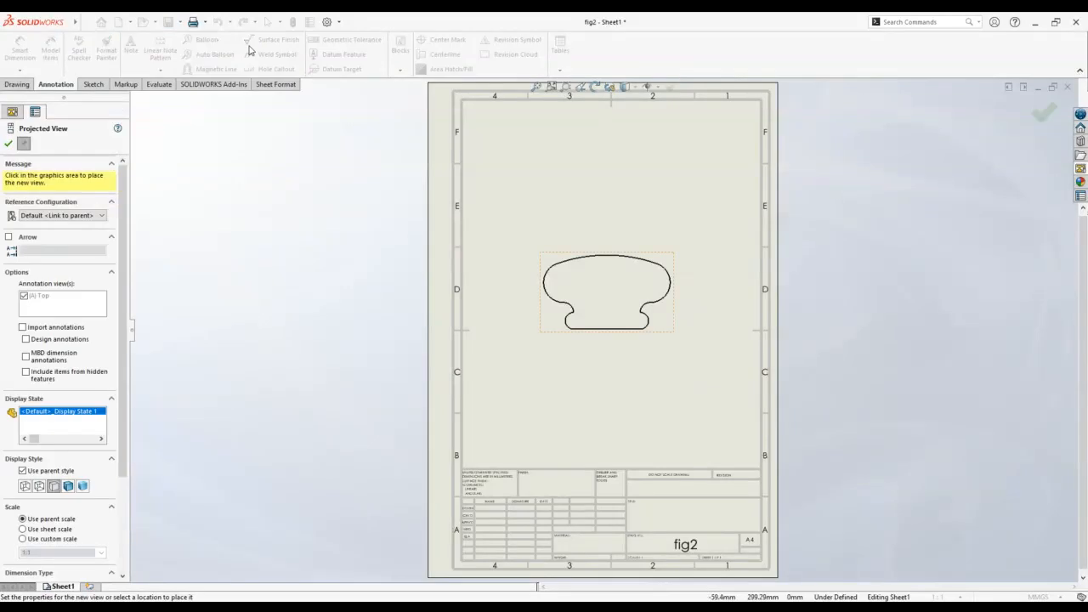
click(10, 142)
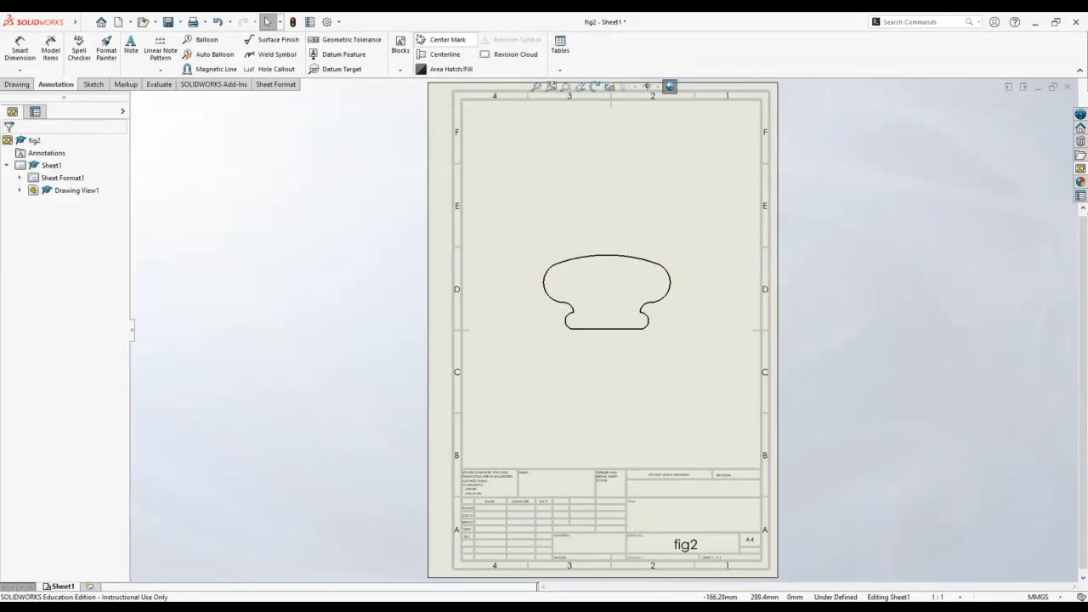
Step: Add center marks to the large side arcs, neck arcs and lower corner arcs on both sides of the front view
click(438, 40)
click(548, 287)
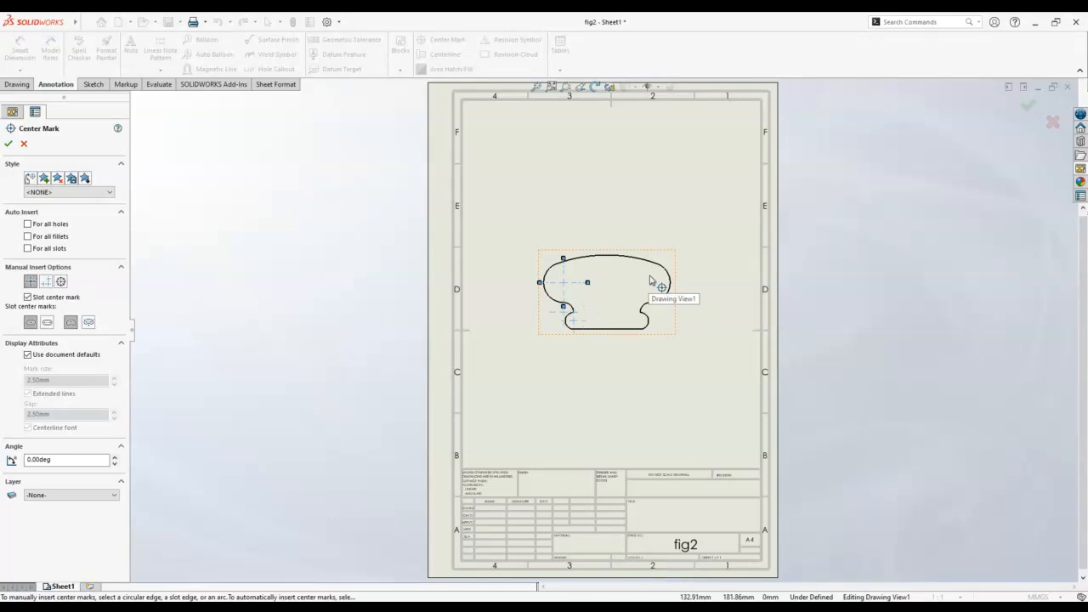
click(667, 295)
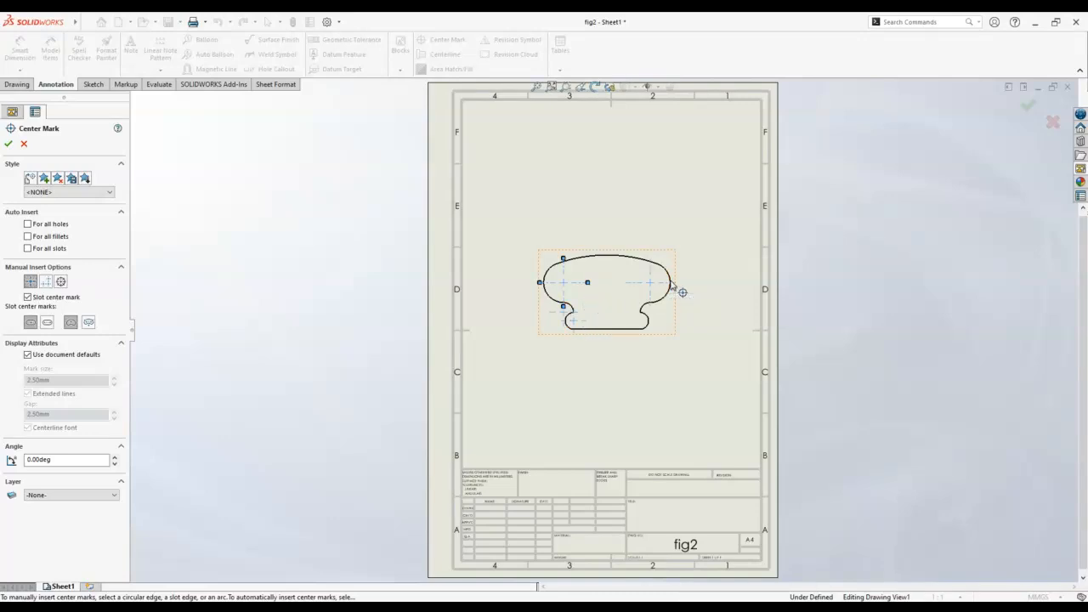
click(649, 323)
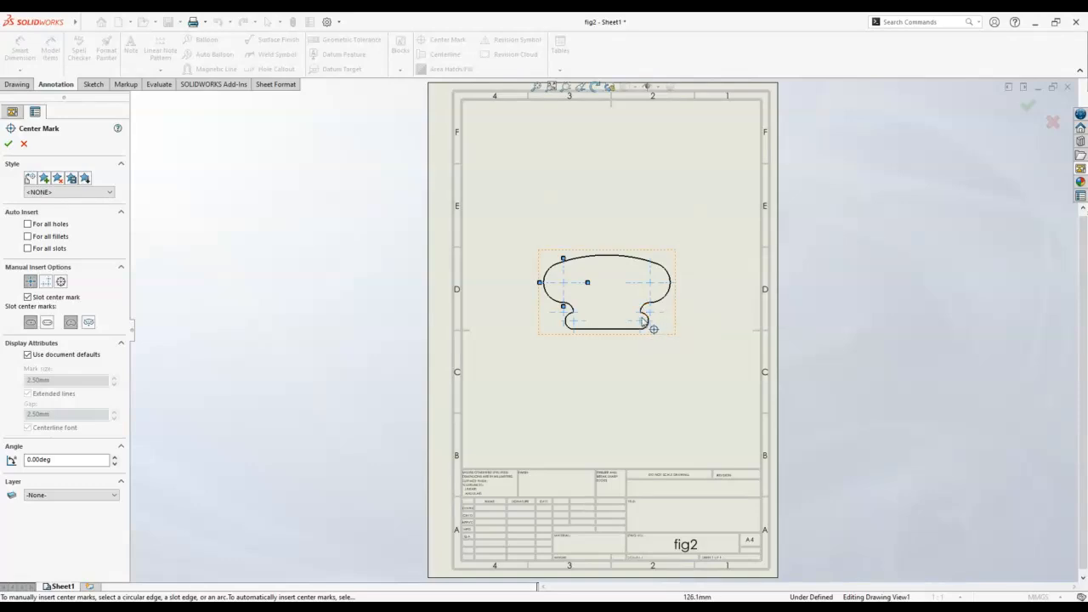
click(8, 144)
Step: Dimension the horizontal distance between the two lower corner arc centers, placing it below the profile
click(20, 49)
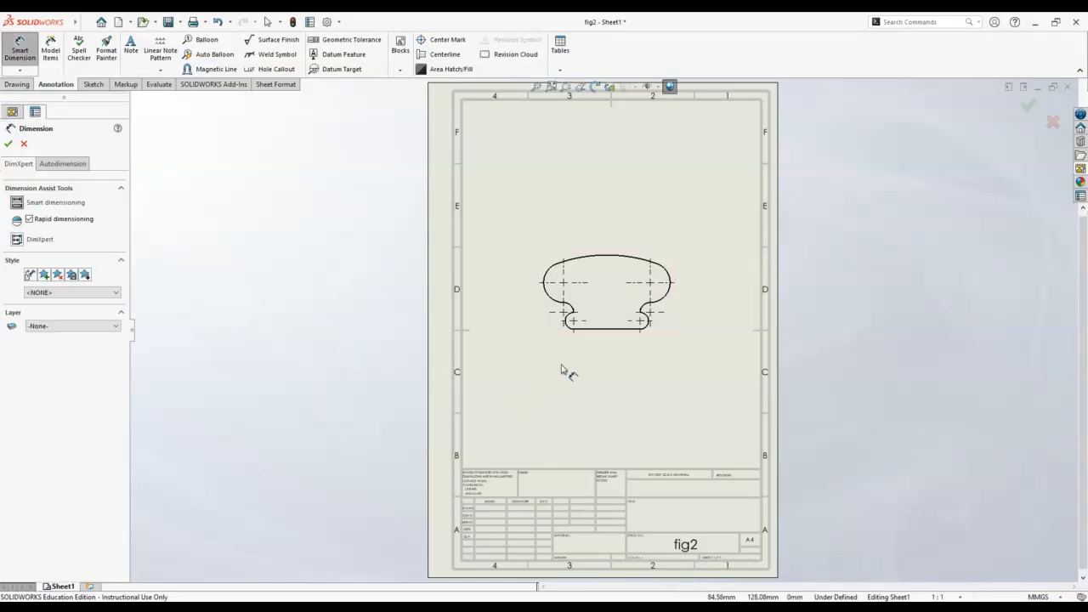
scroll(587, 357, down, 3)
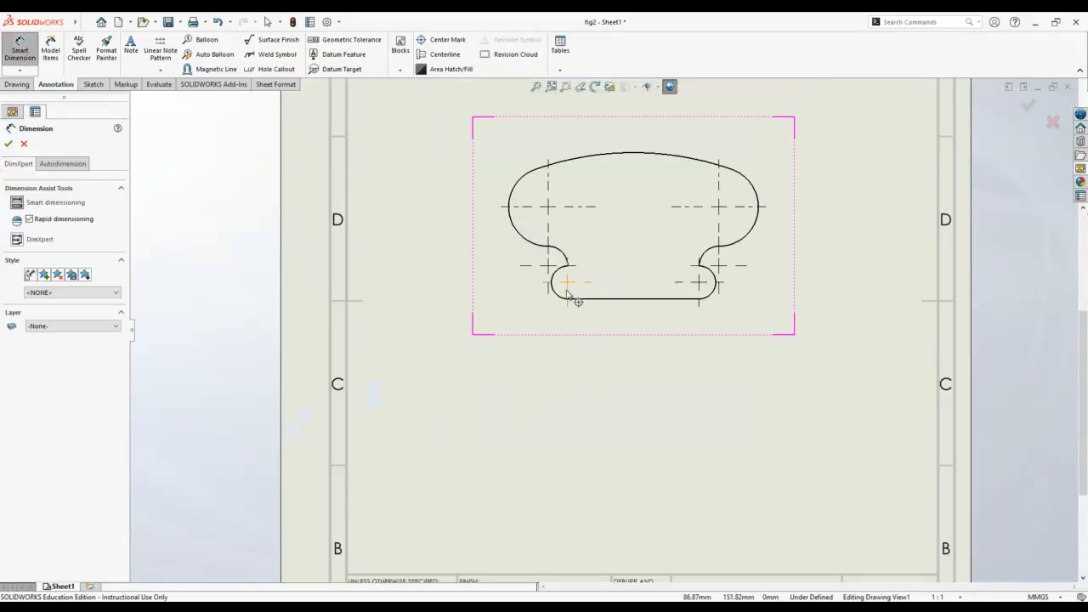
click(566, 294)
click(701, 294)
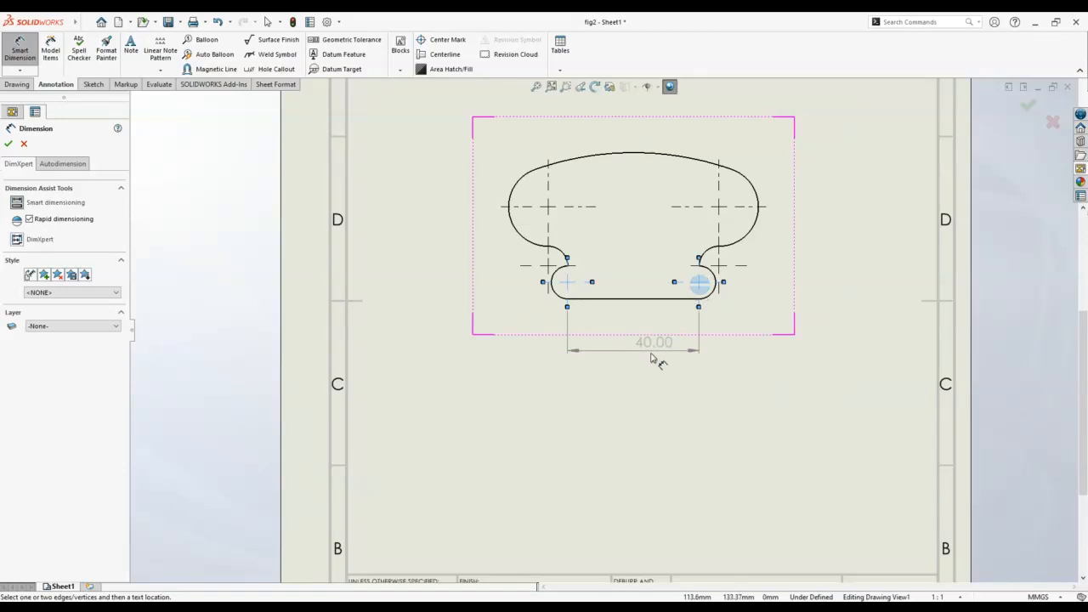
click(630, 374)
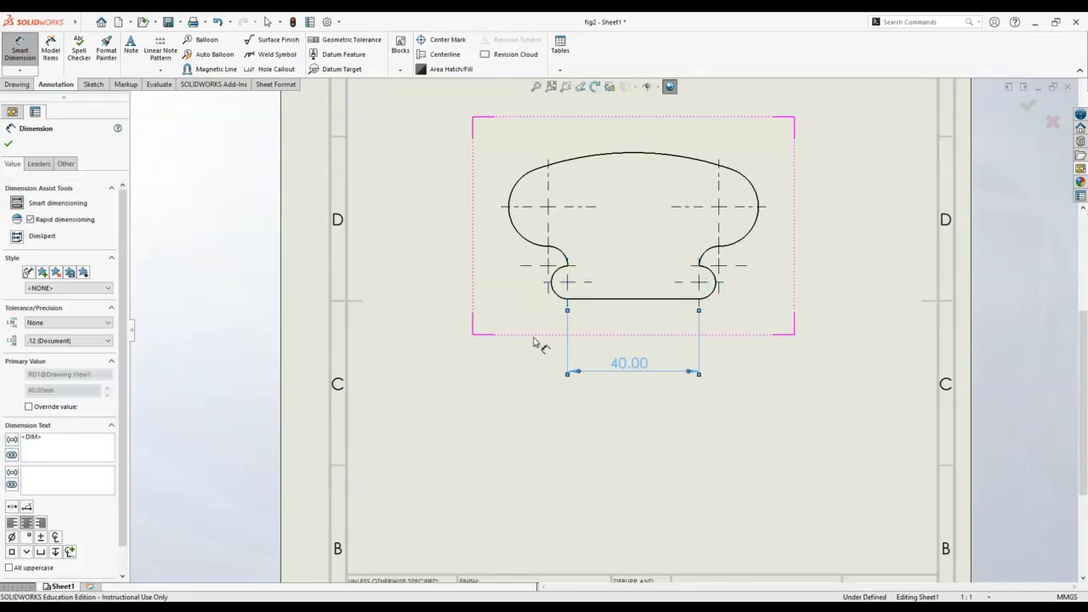
Step: Add radius dimensions to the lower corner arc, neck arc and large side arc on the left half, and to the top arc
click(556, 289)
click(499, 311)
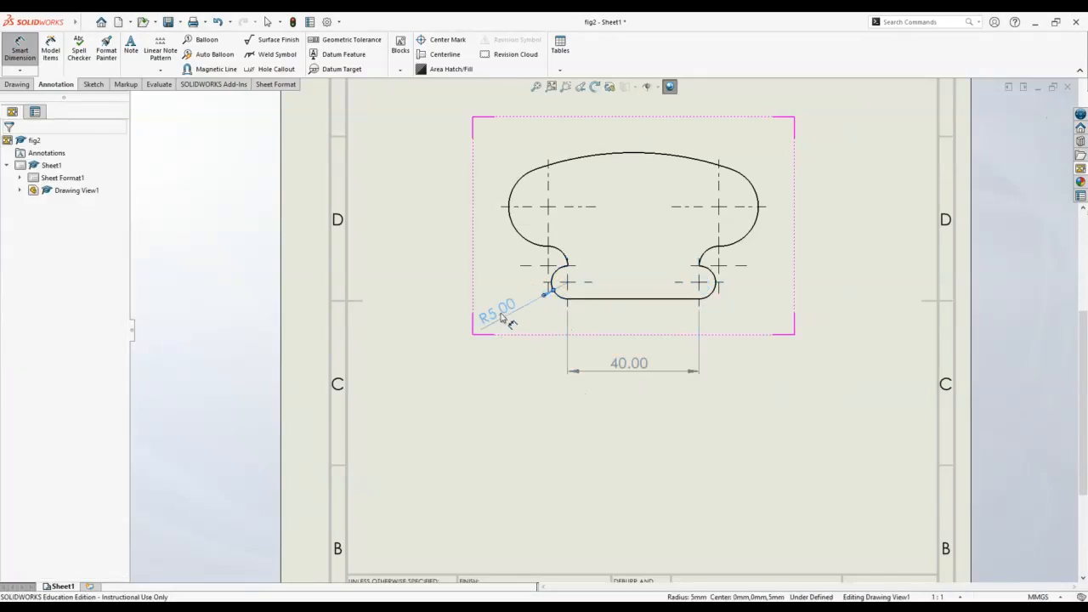
click(562, 250)
click(572, 230)
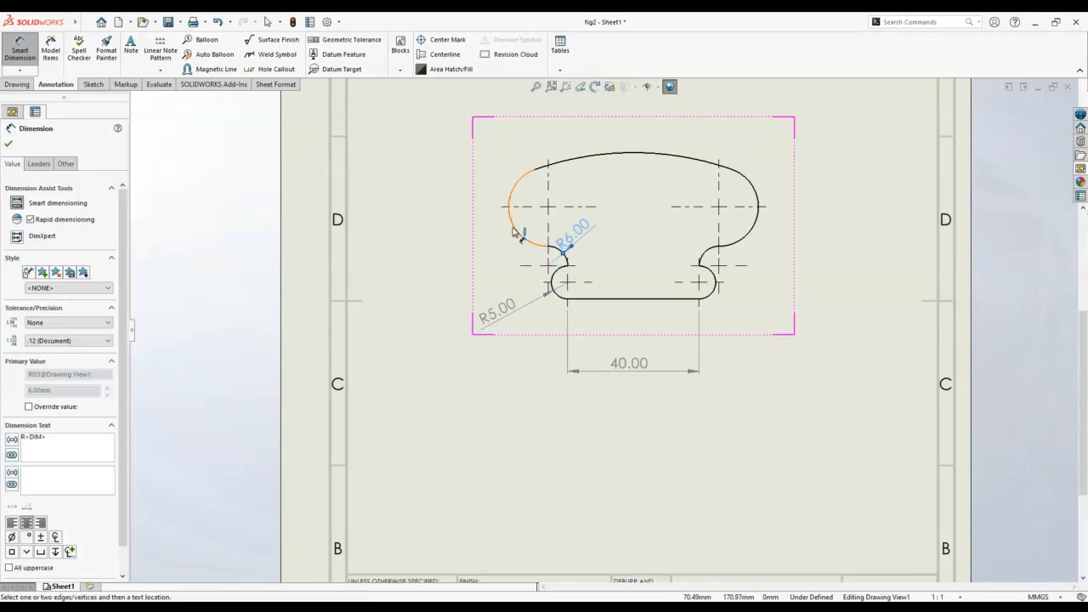
click(514, 234)
click(478, 228)
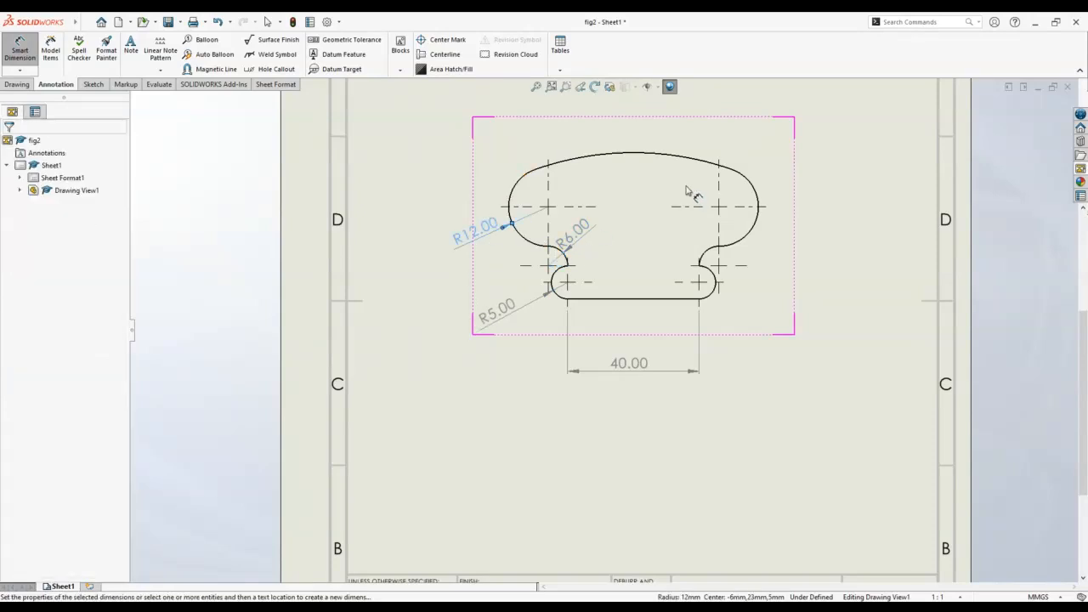
click(614, 159)
click(609, 202)
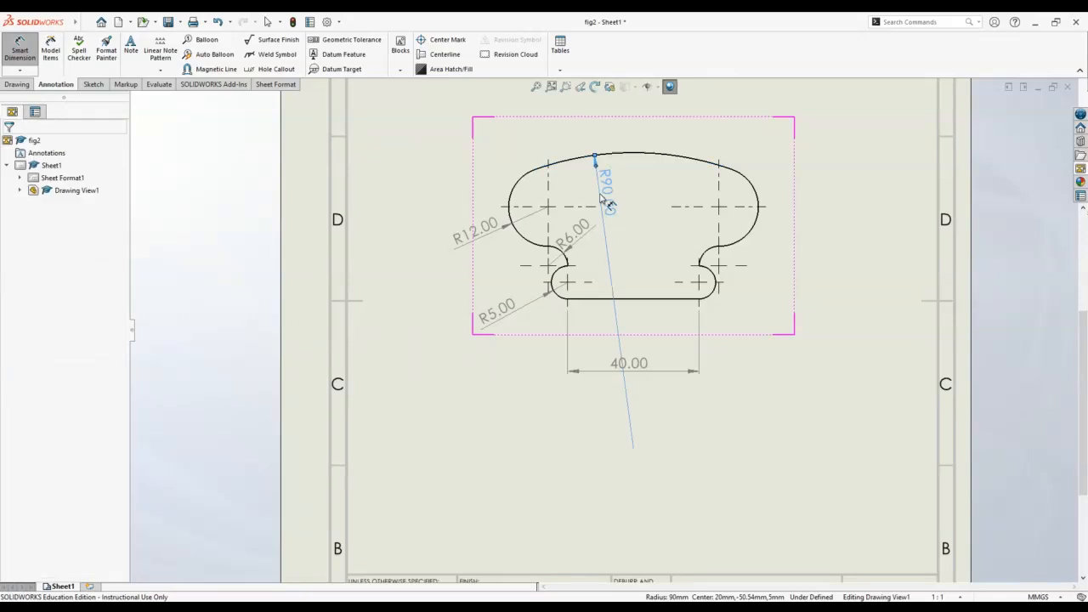
click(8, 146)
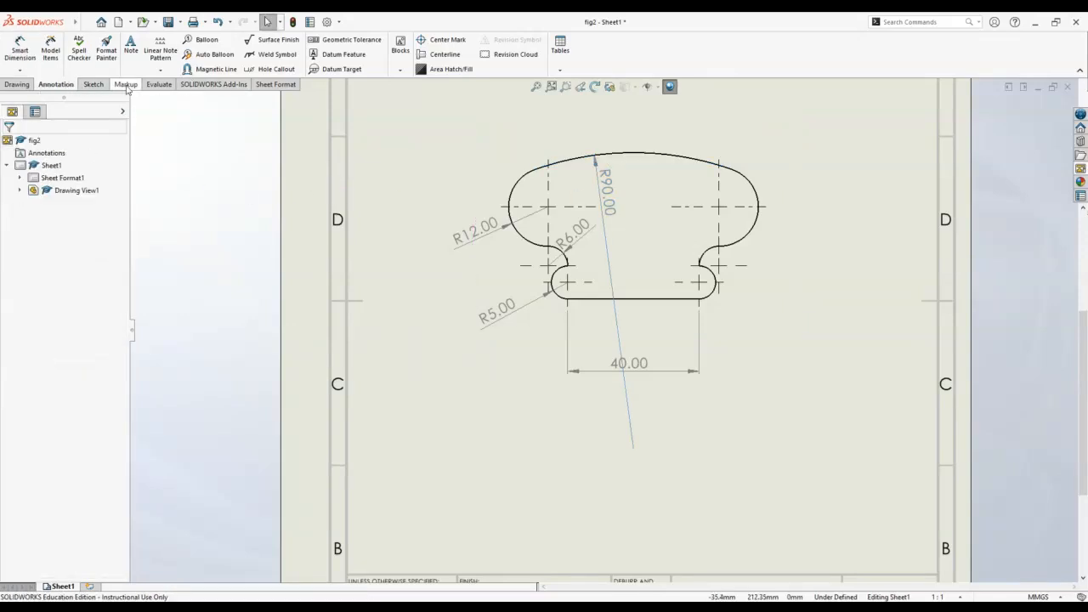
Step: Draw a vertical construction line from the top arc's midpoint down past the top arc's center as the symmetry line
click(16, 86)
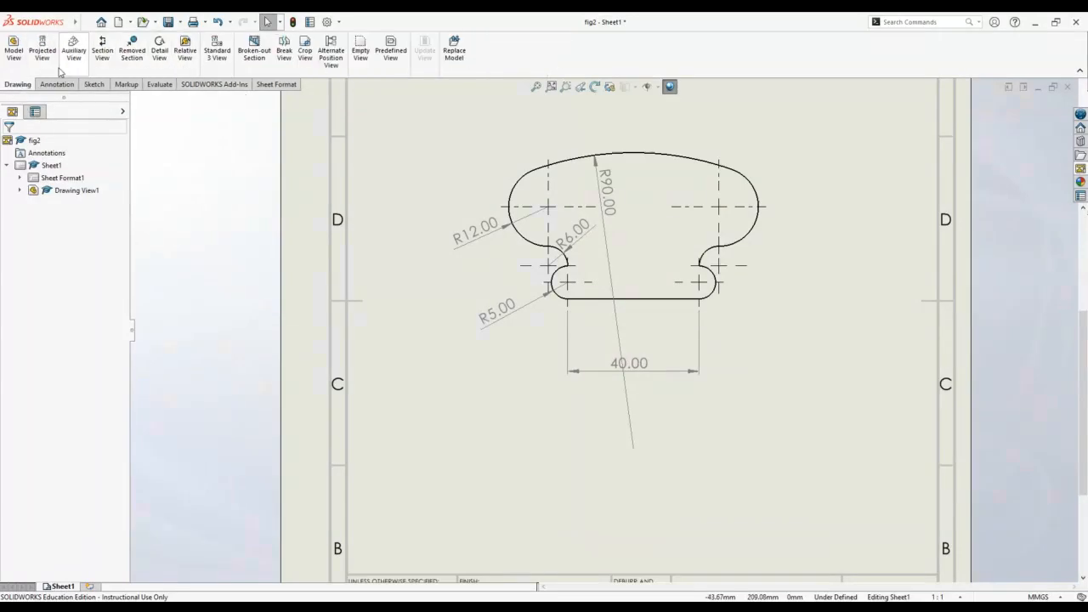
click(92, 85)
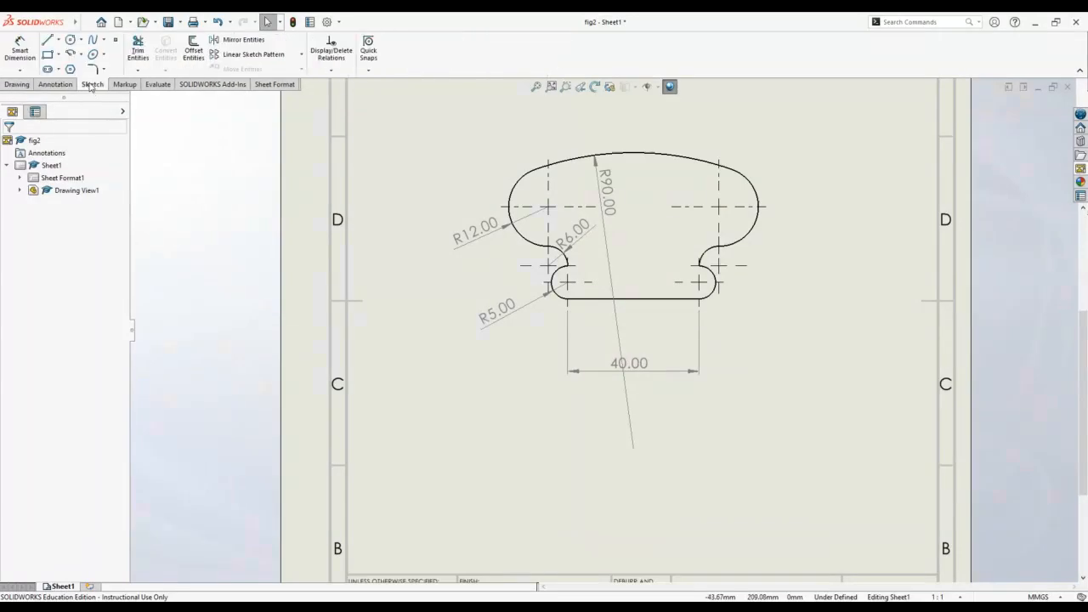
click(48, 40)
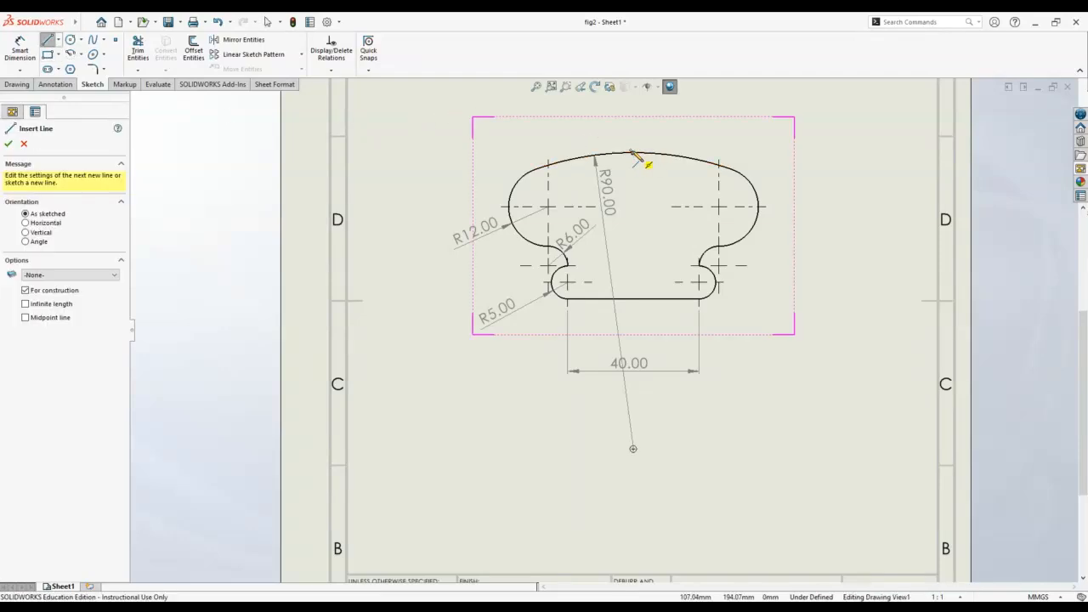
click(632, 153)
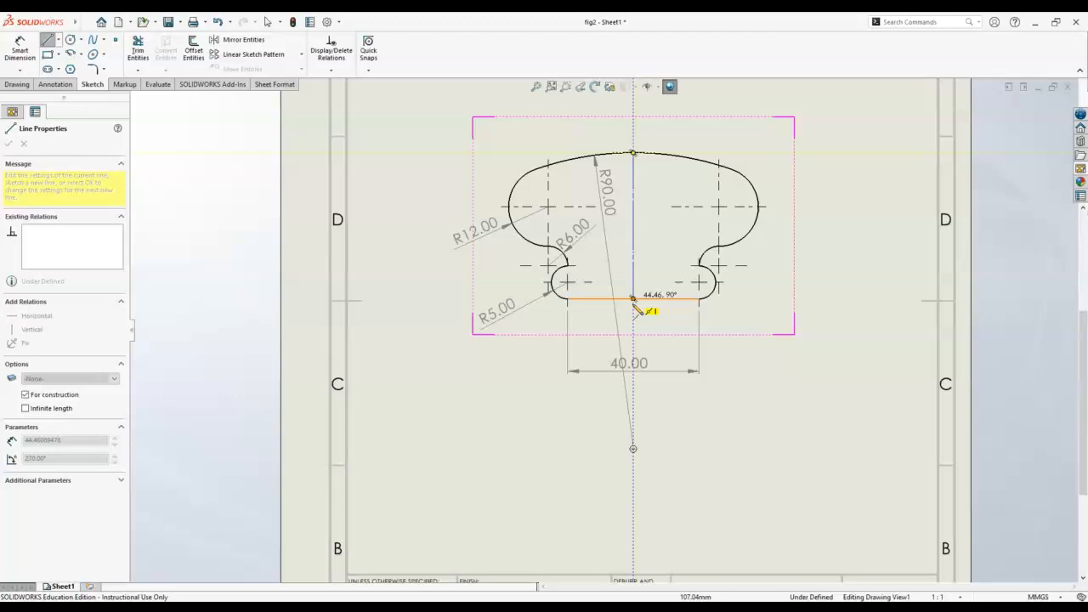
click(633, 506)
key(Escape)
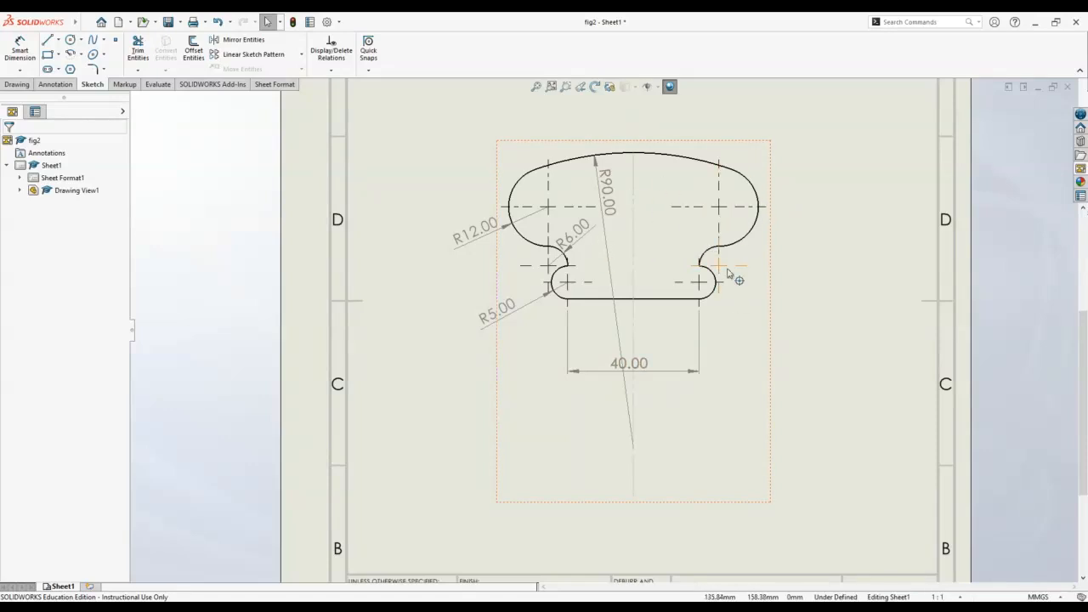
key(f)
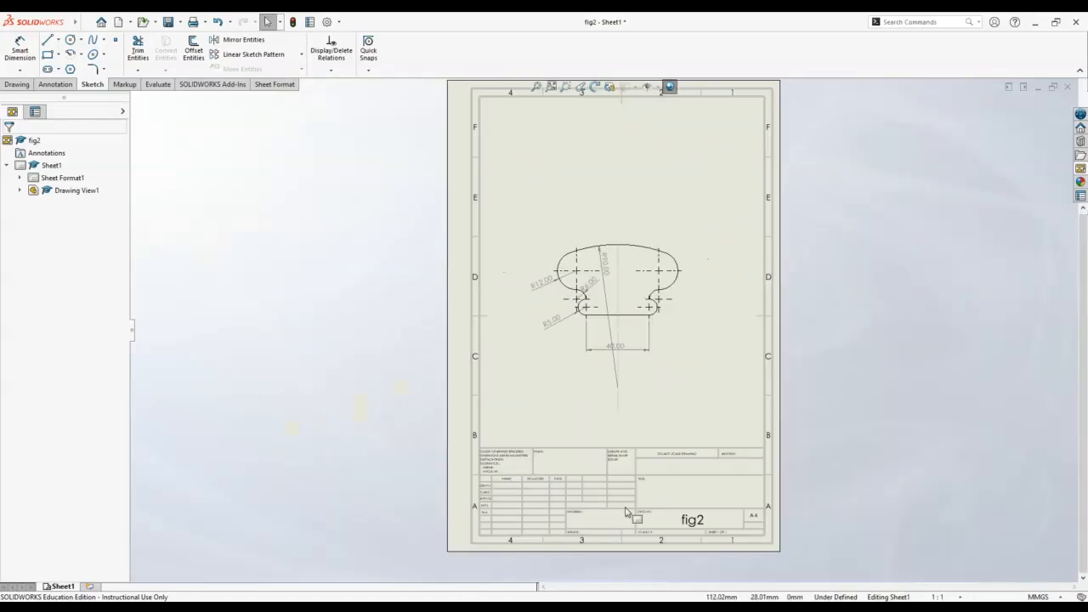